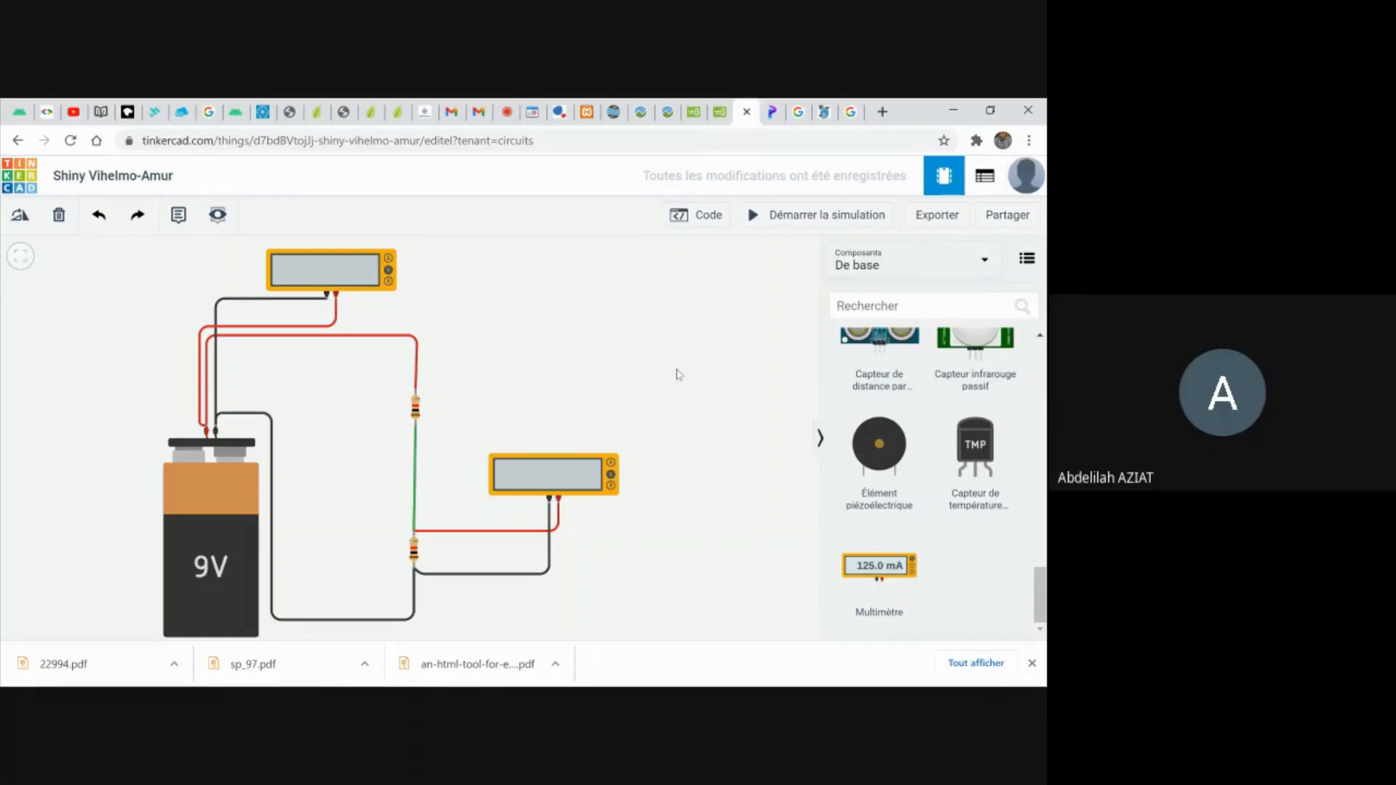
Look through the basic components library from the resistor down to the multimeter.
left_click_drag(1045, 585, 1045, 336)
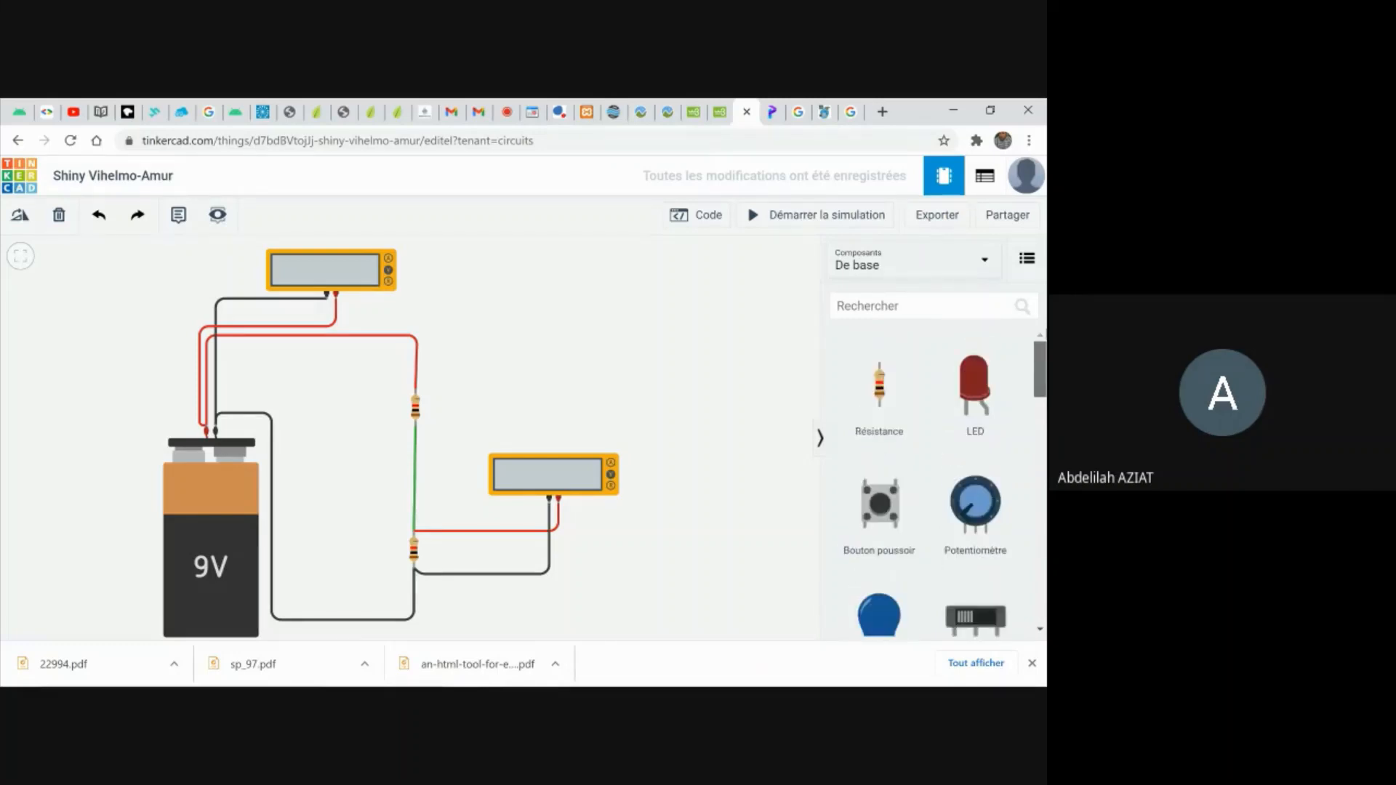
right_click(1042, 373)
left_click(1040, 366)
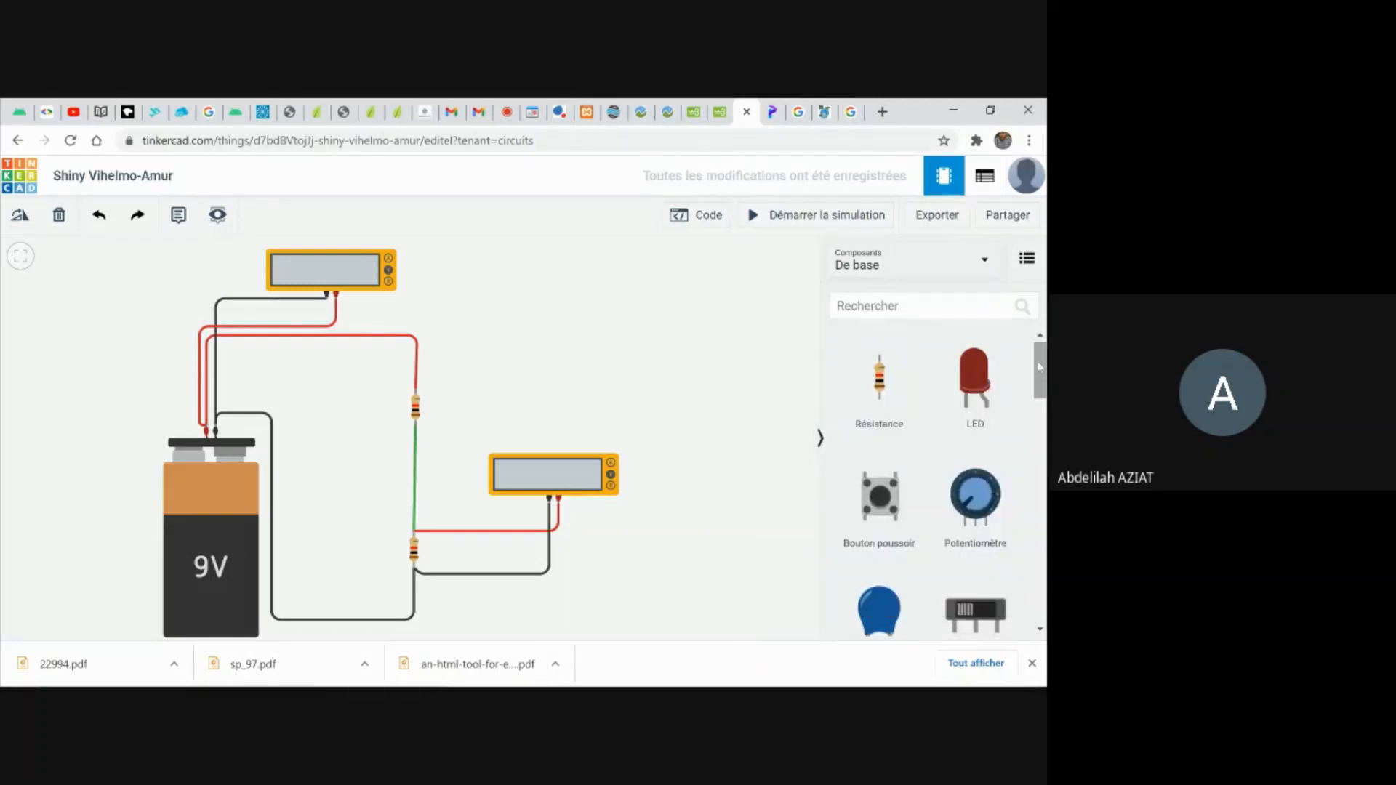
left_click_drag(1040, 366, 1045, 488)
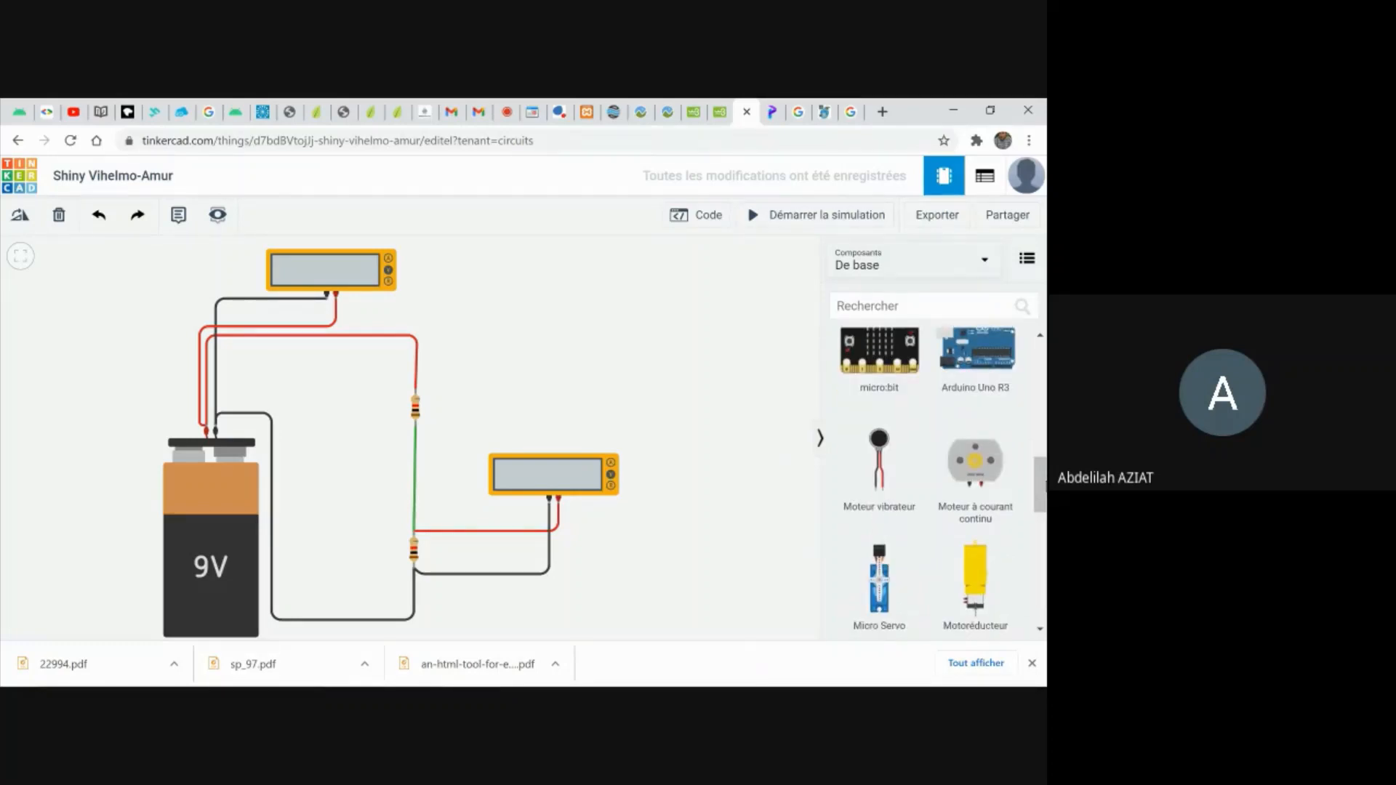
left_click_drag(1045, 489, 1034, 576)
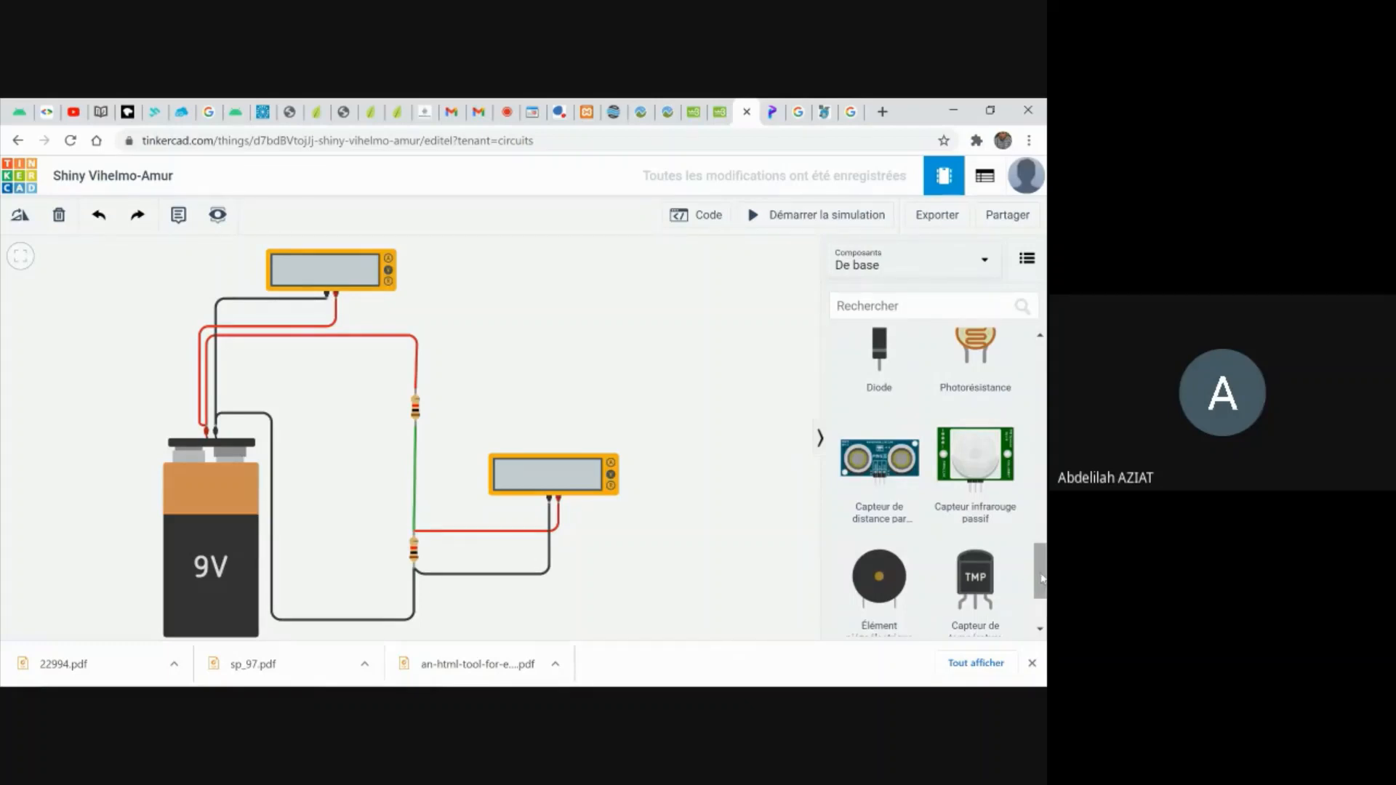
left_click_drag(1042, 578, 1044, 611)
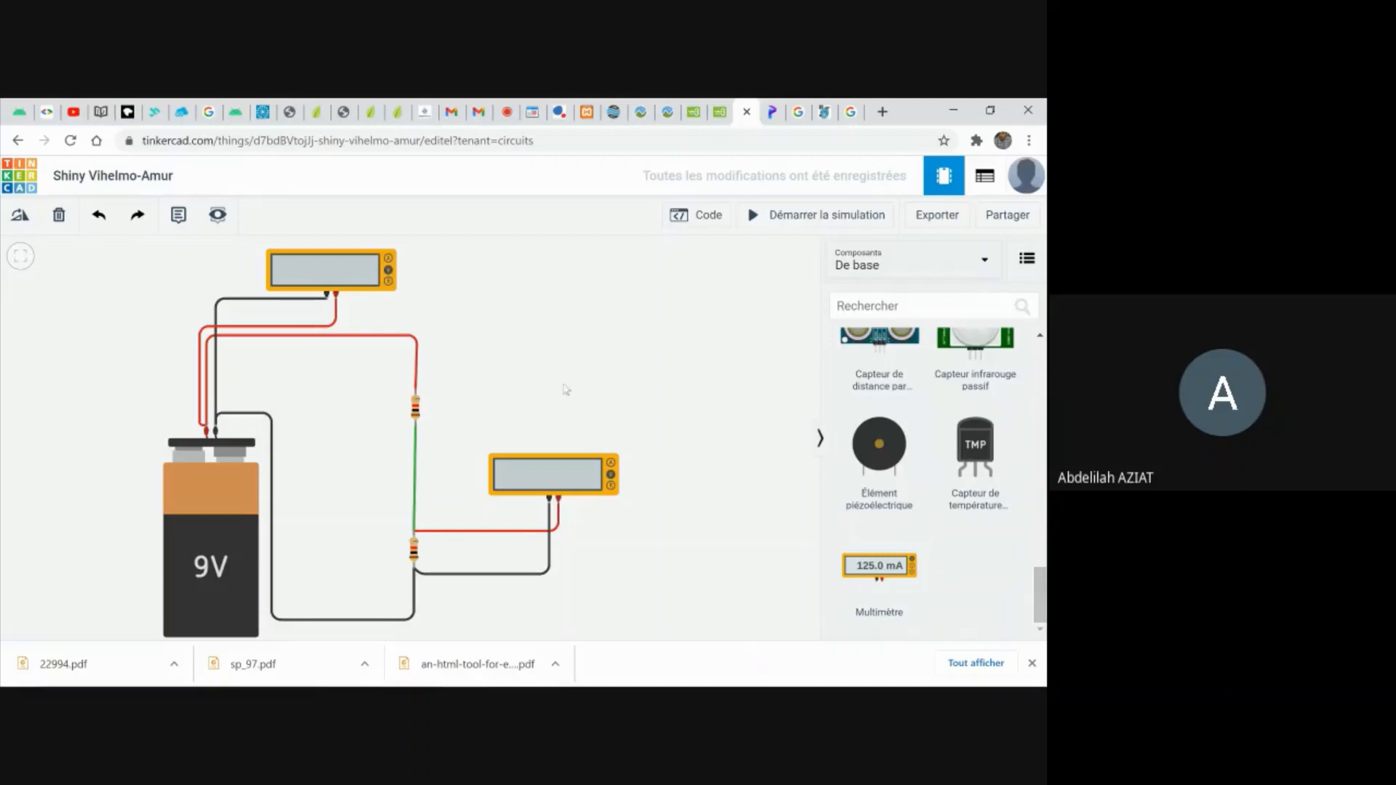
Delete both multimeters and the red wire between the battery and the upper resistor.
left_click_drag(338, 264, 349, 259)
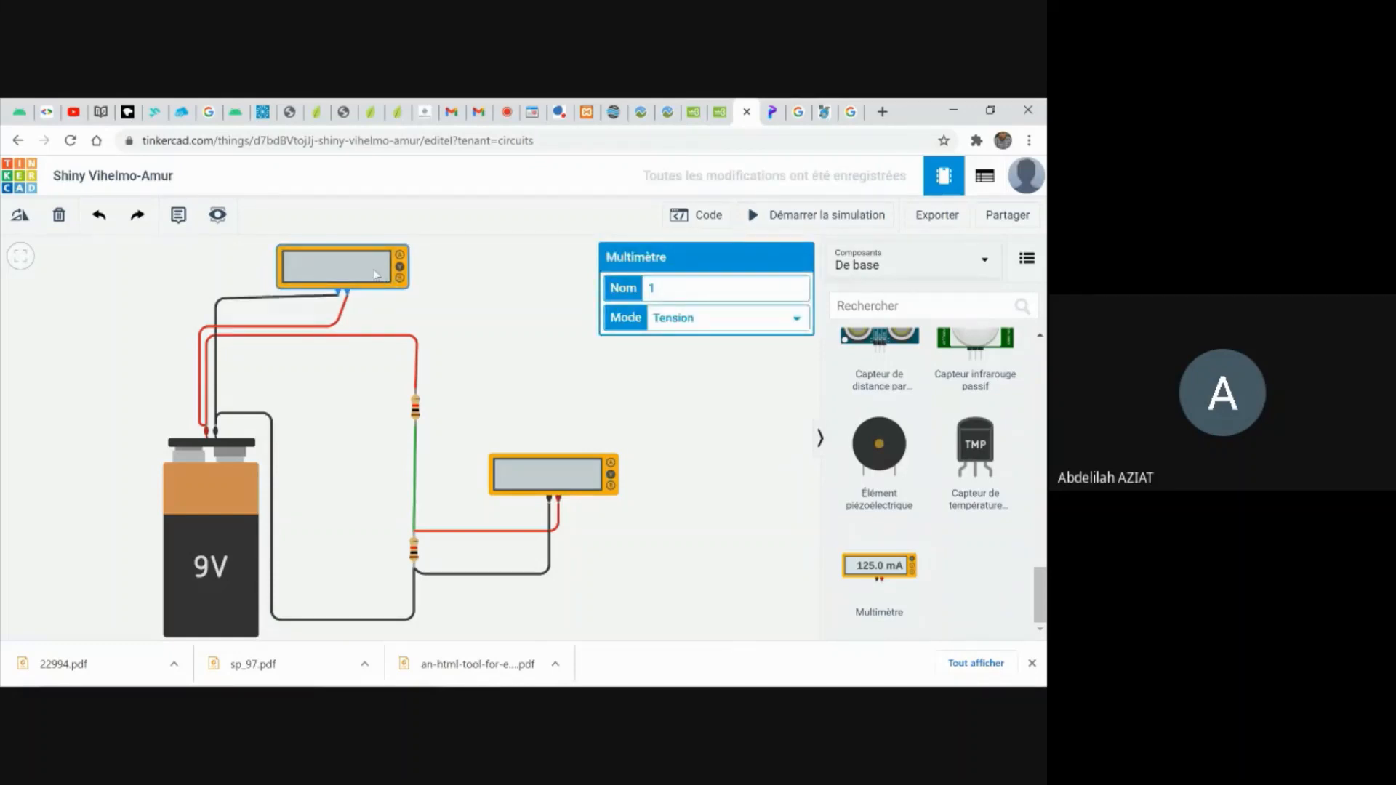
key("Delete")
left_click(533, 462)
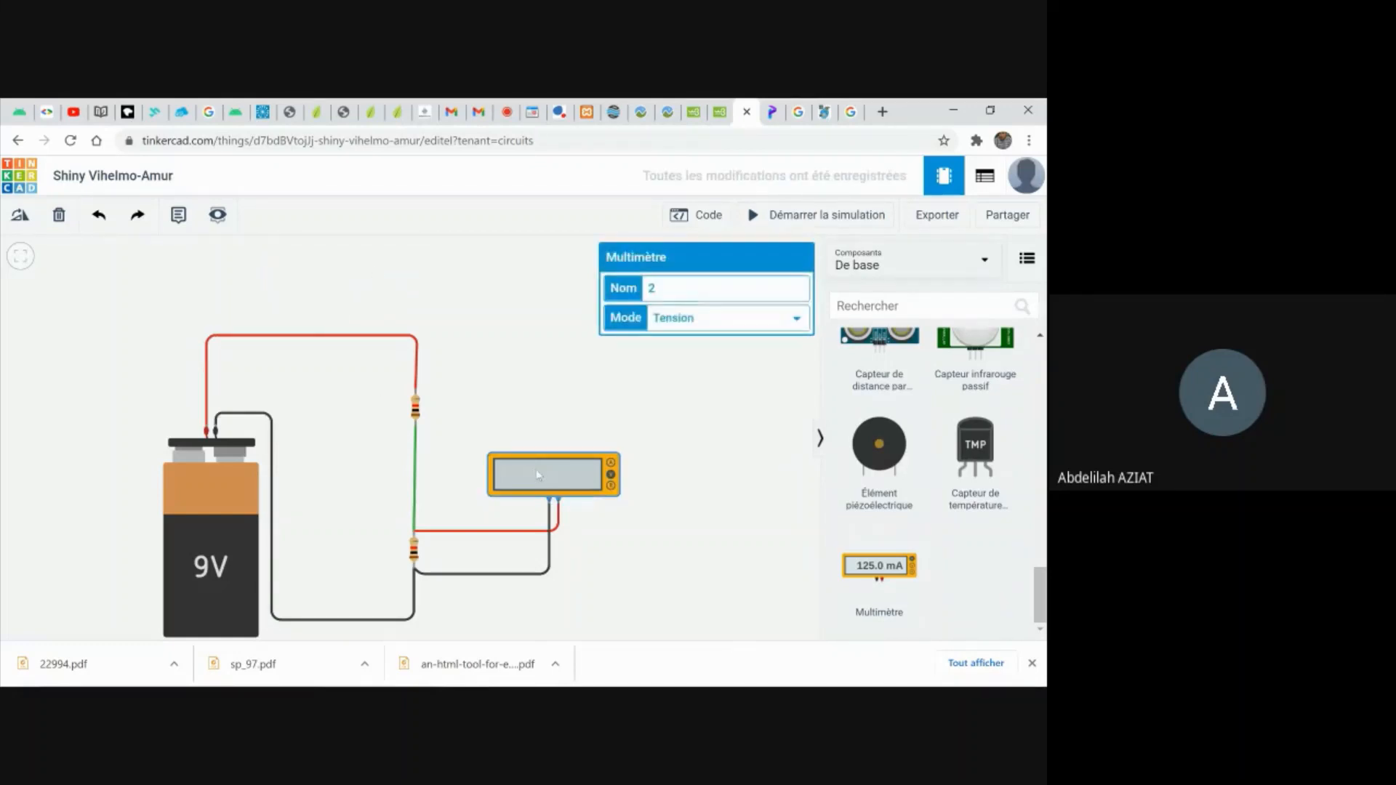
key("Delete")
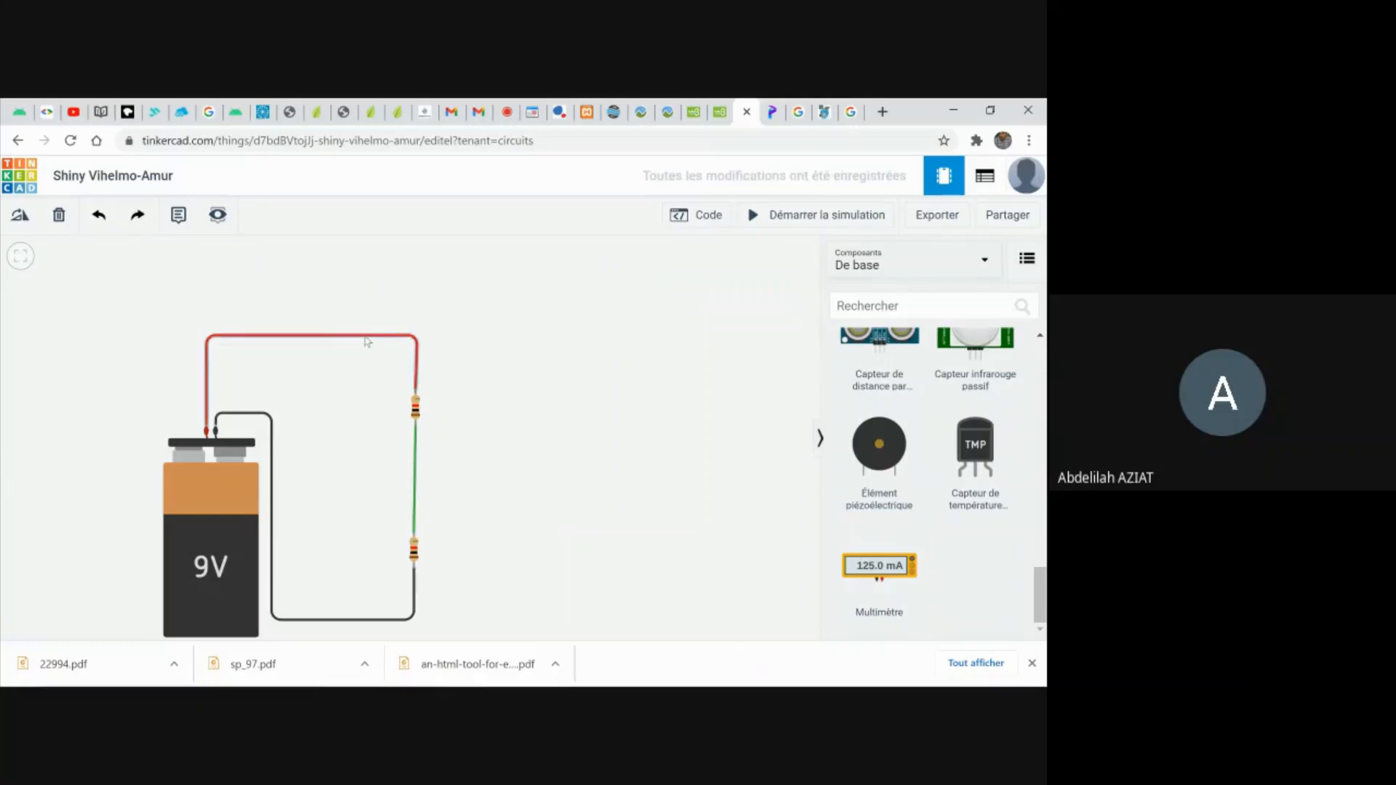
left_click(367, 336)
key("Delete")
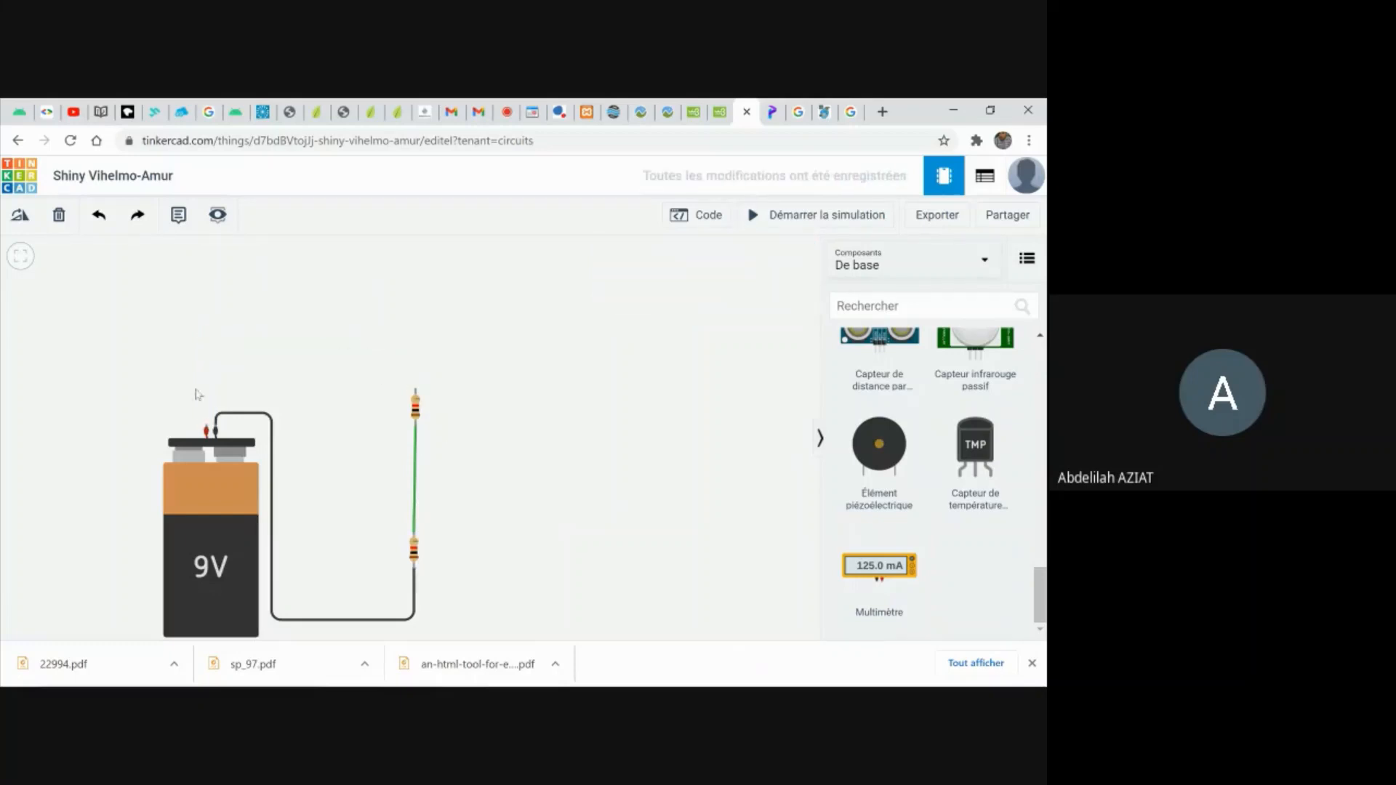
Delete the two resistors and the 9 V battery to empty the circuit workspace.
left_click_drag(103, 368, 154, 286)
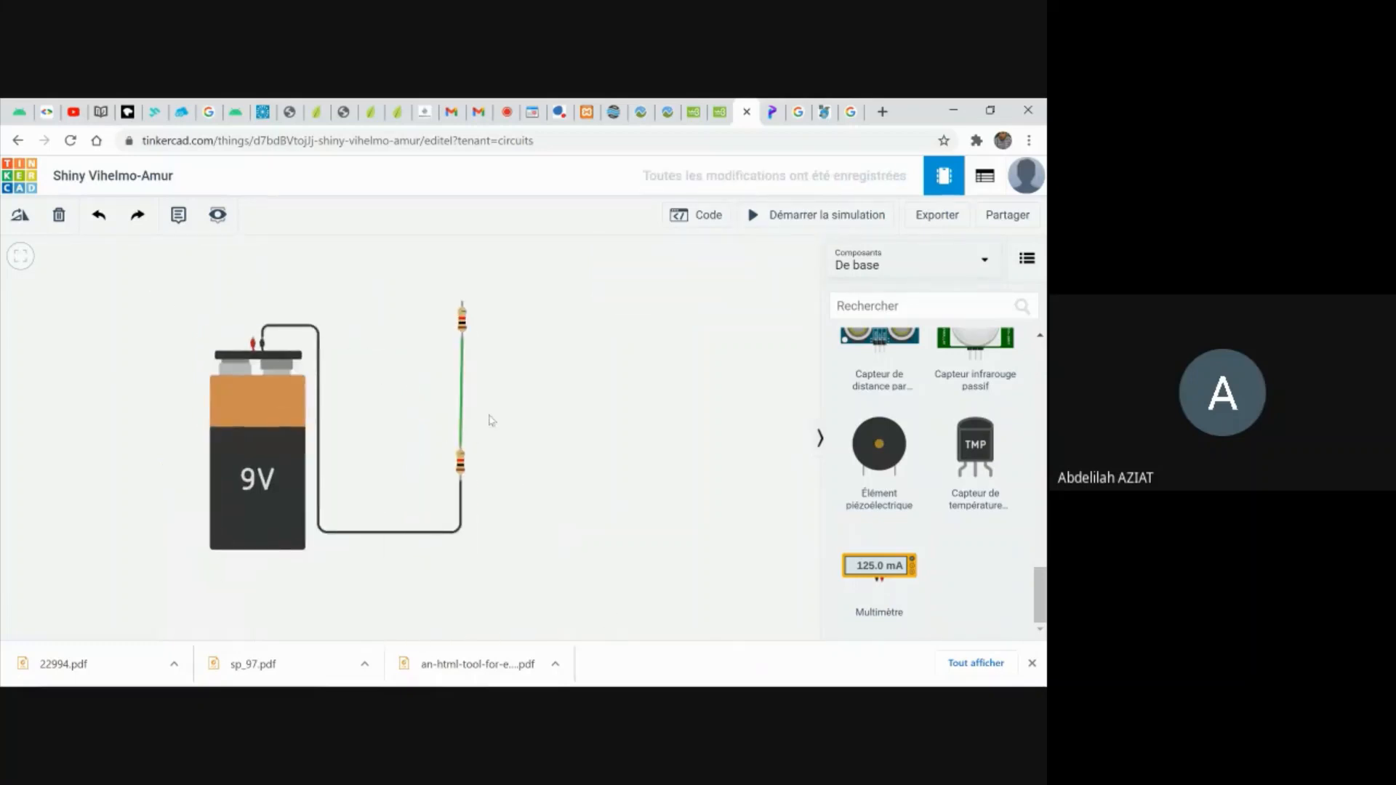
left_click(461, 318)
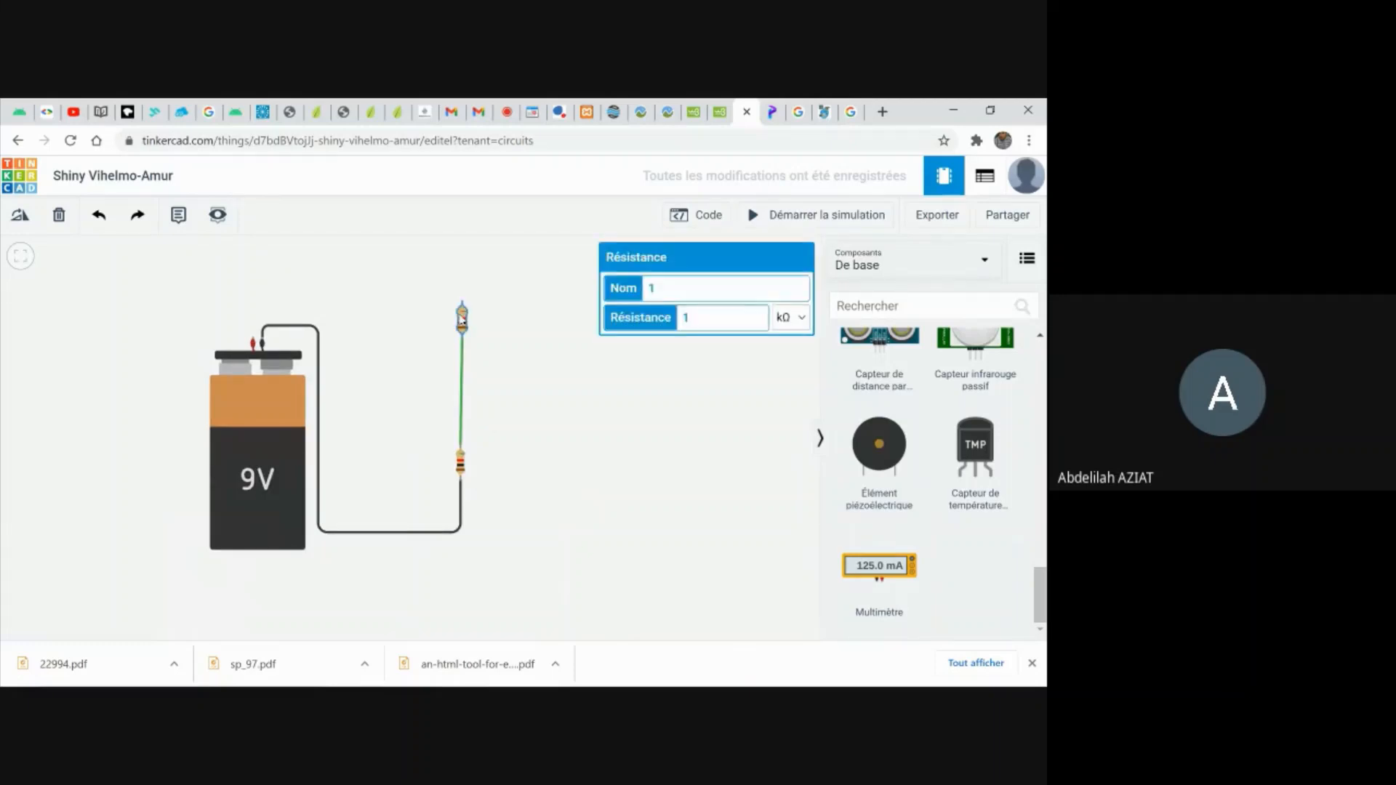
key("Delete")
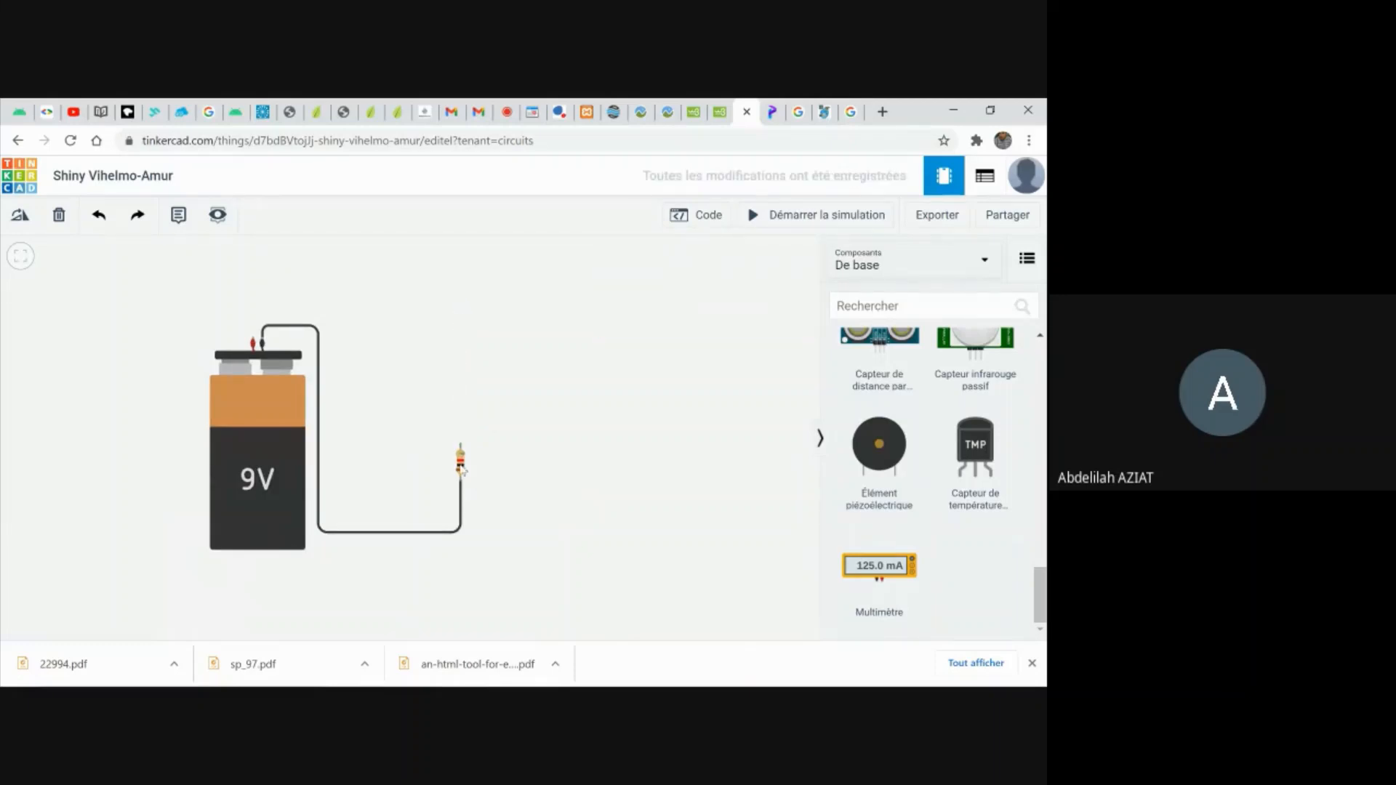
left_click(461, 465)
key("Delete")
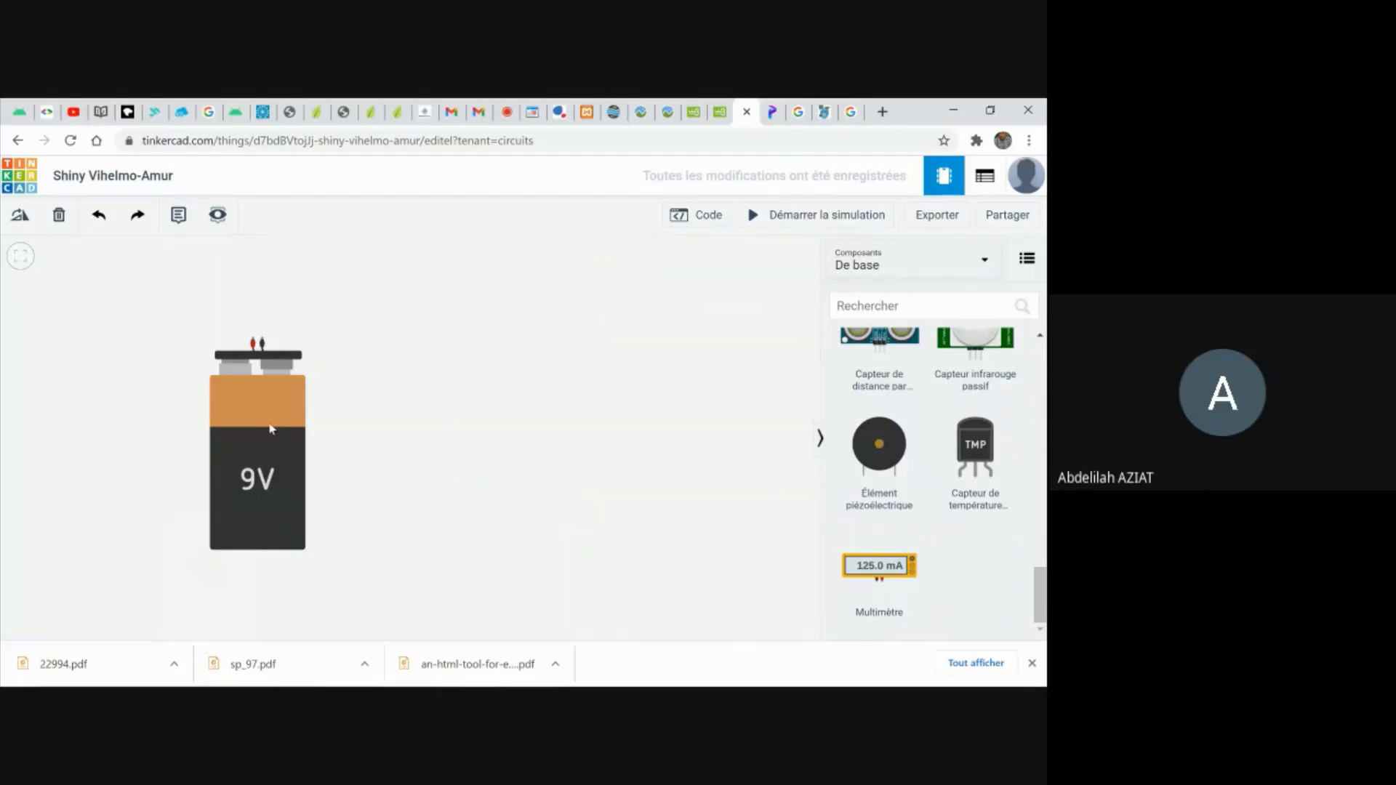
left_click(272, 429)
key("Delete")
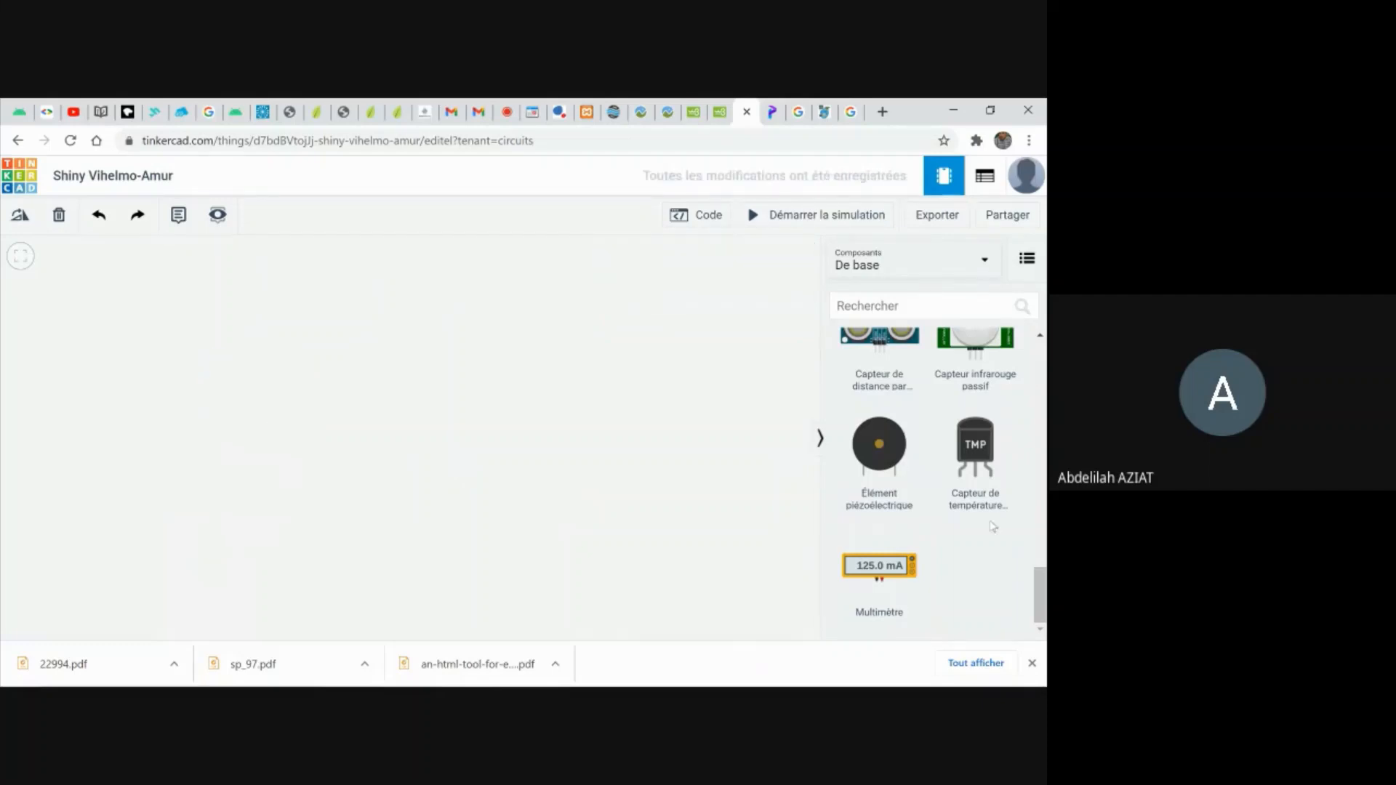
Place a 9 V battery in the empty workspace and rotate it upright with its terminals facing up.
left_click_drag(1042, 589, 1043, 415)
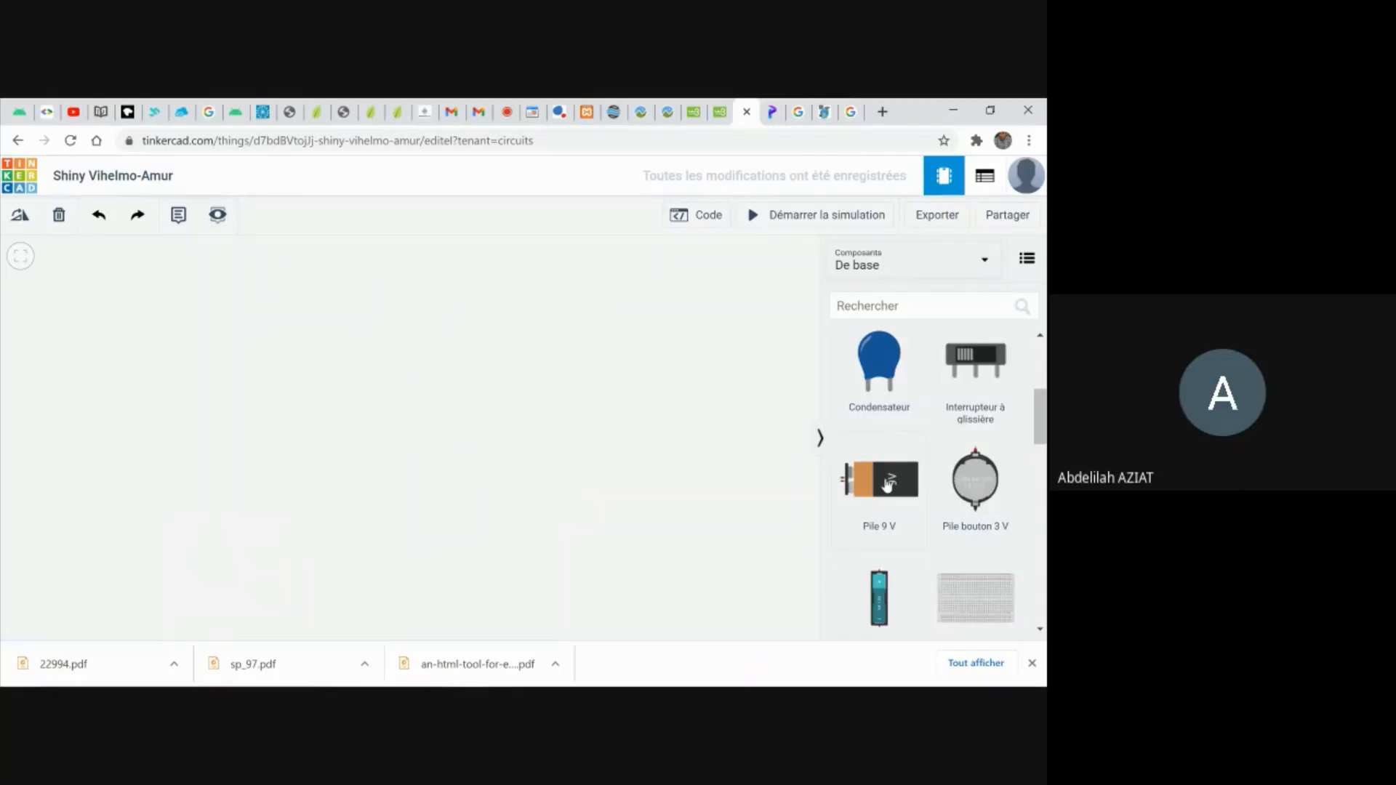
left_click_drag(887, 486, 155, 486)
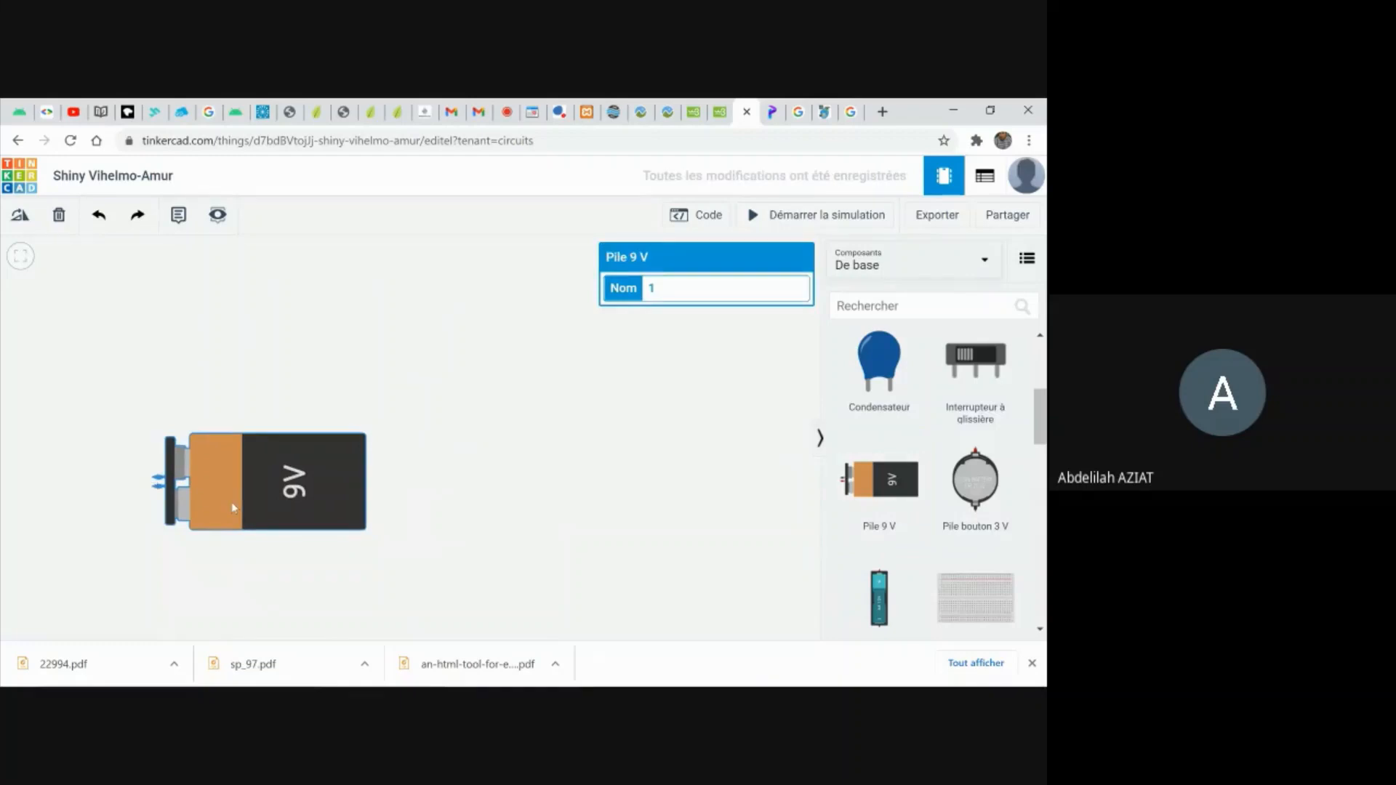
left_click(21, 216)
left_click(21, 216)
left_click(20, 216)
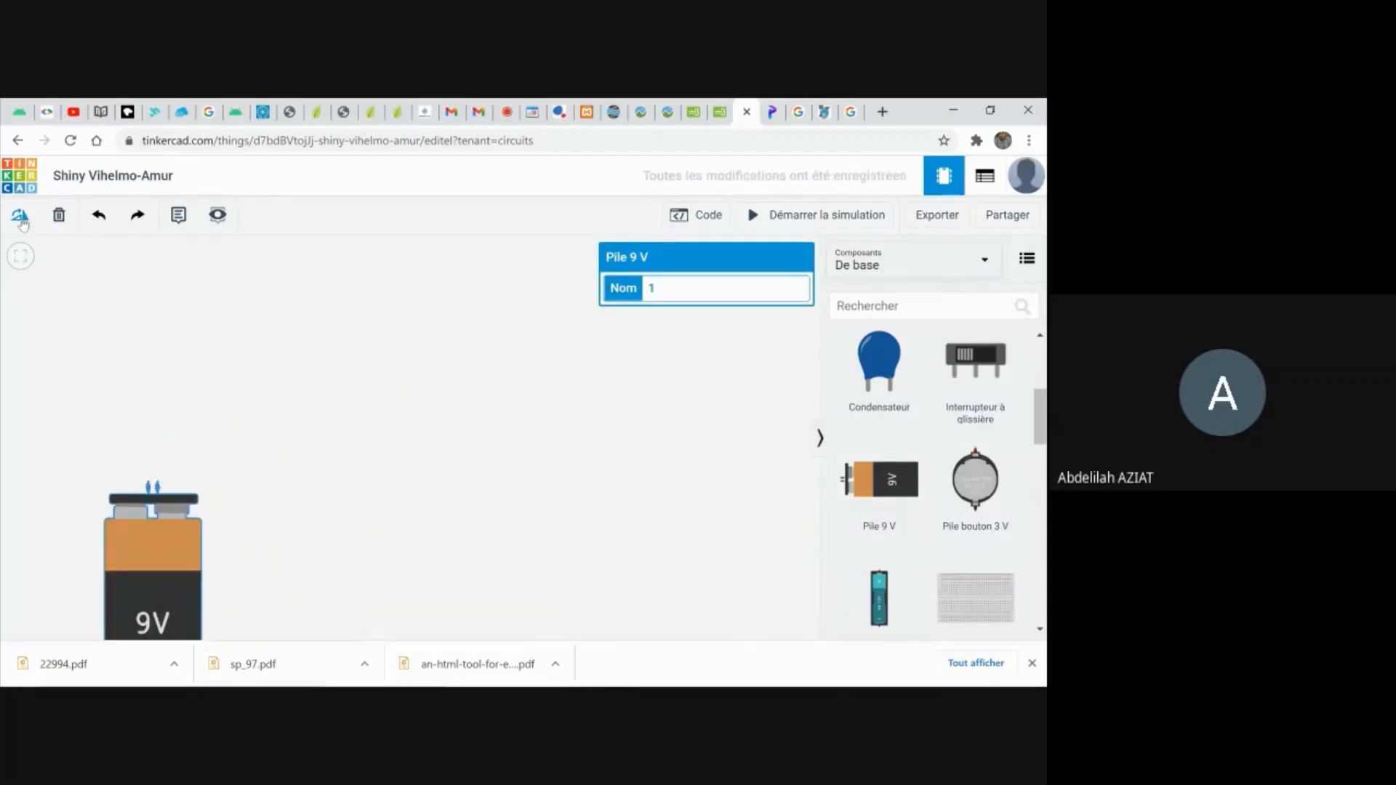
left_click(1013, 426)
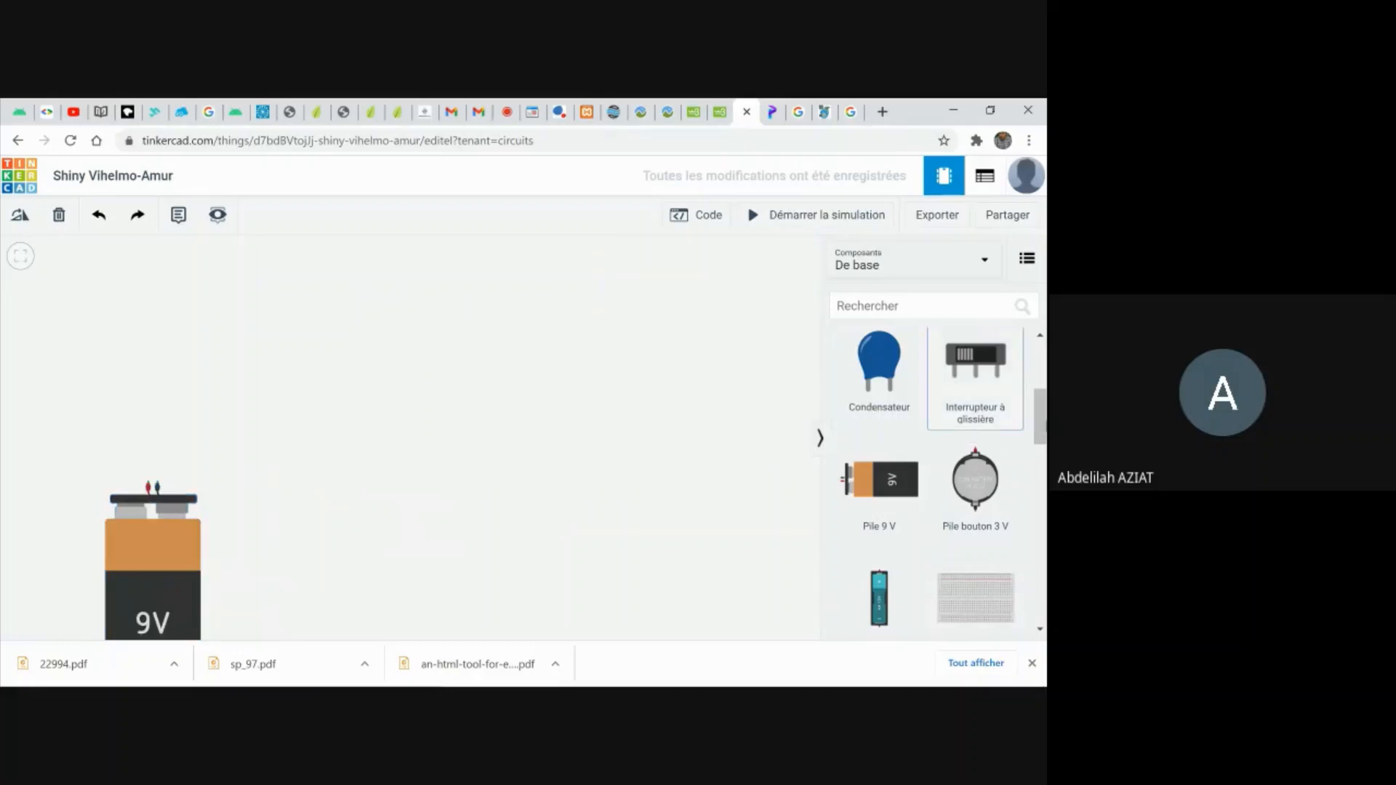
Place two resistors one above the other to the right of the battery.
scroll(1037, 369, "up", 3)
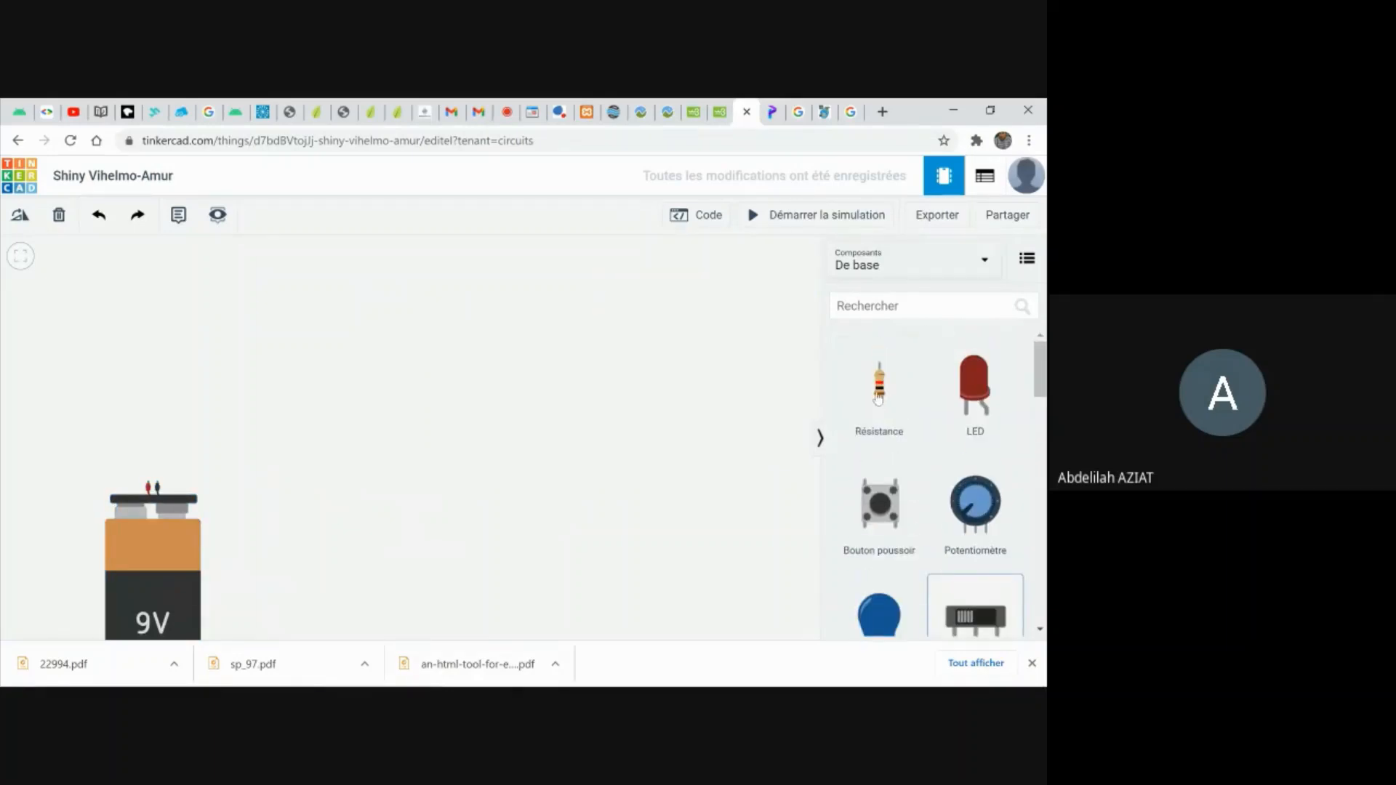
left_click_drag(880, 399, 325, 456)
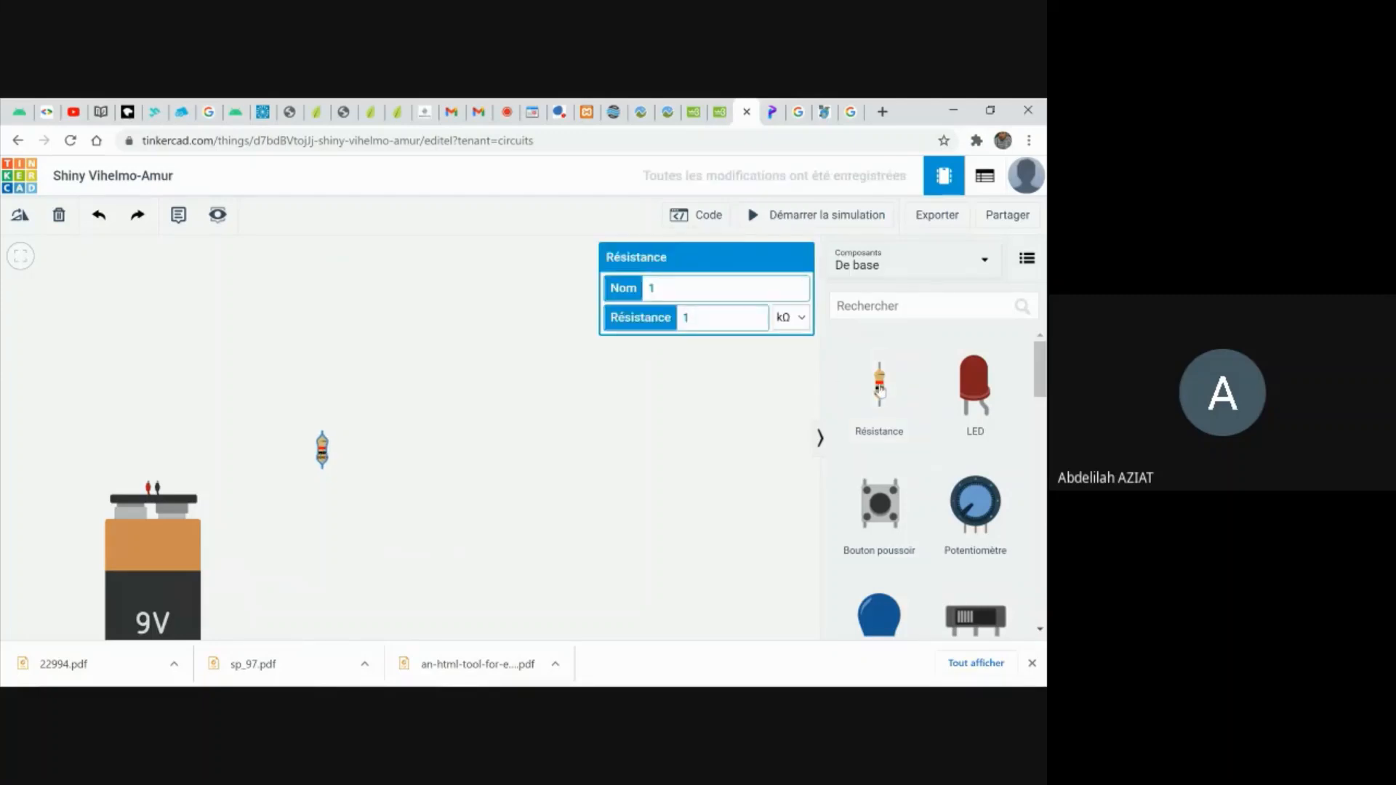
left_click_drag(881, 397, 328, 585)
left_click(377, 407)
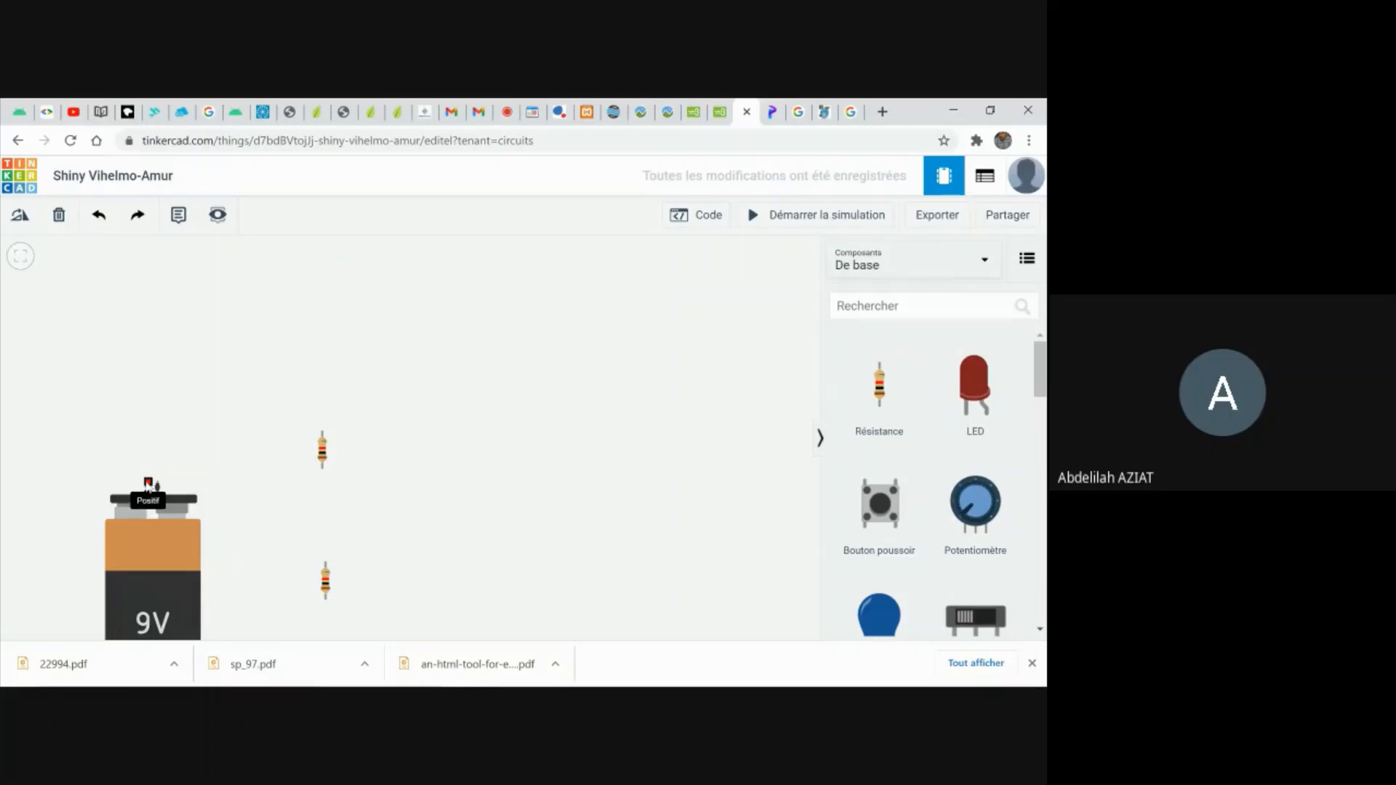
Wire the battery's positive terminal to the upper resistor's top lead with right-angle bends and colour the cable rouge.
left_click(147, 483)
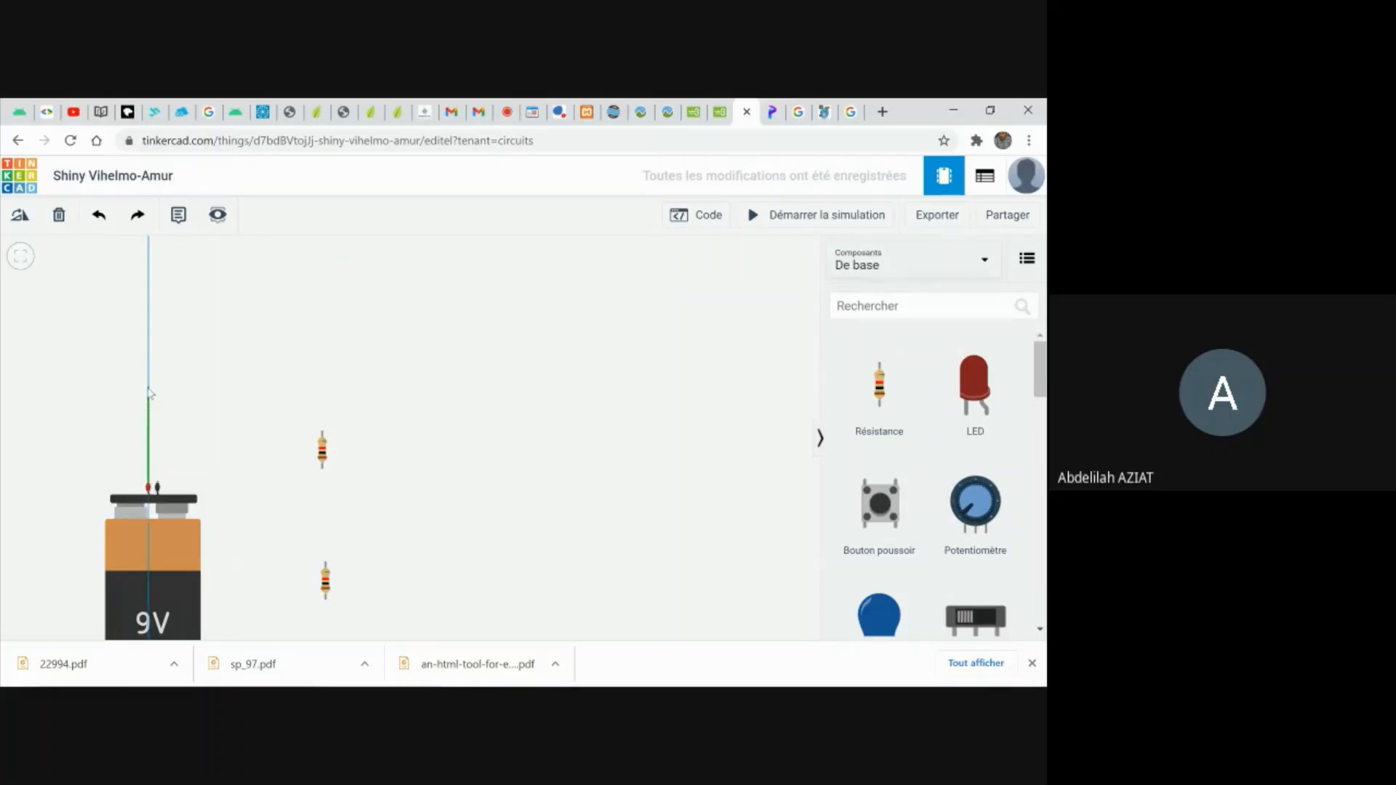
left_click(148, 389)
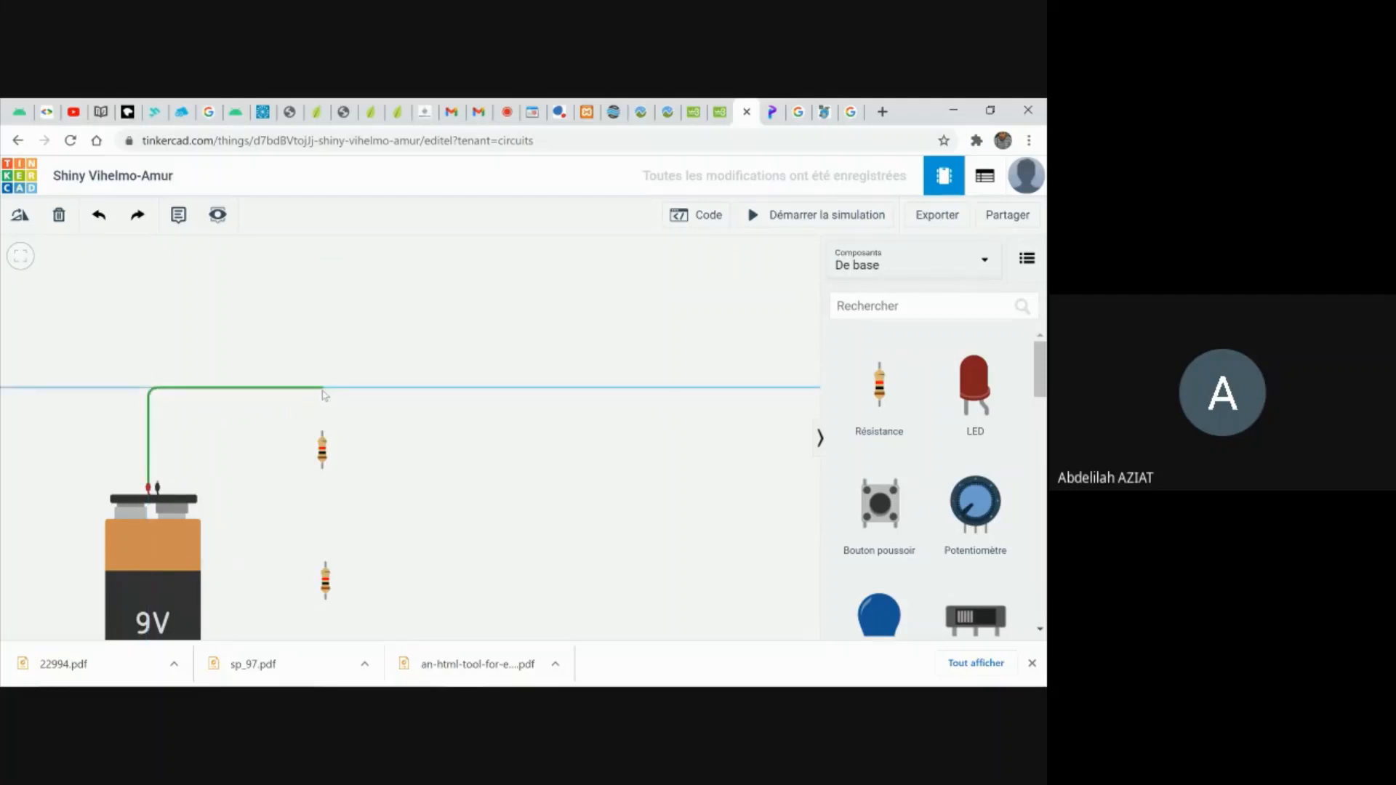
left_click(322, 389)
left_click(322, 433)
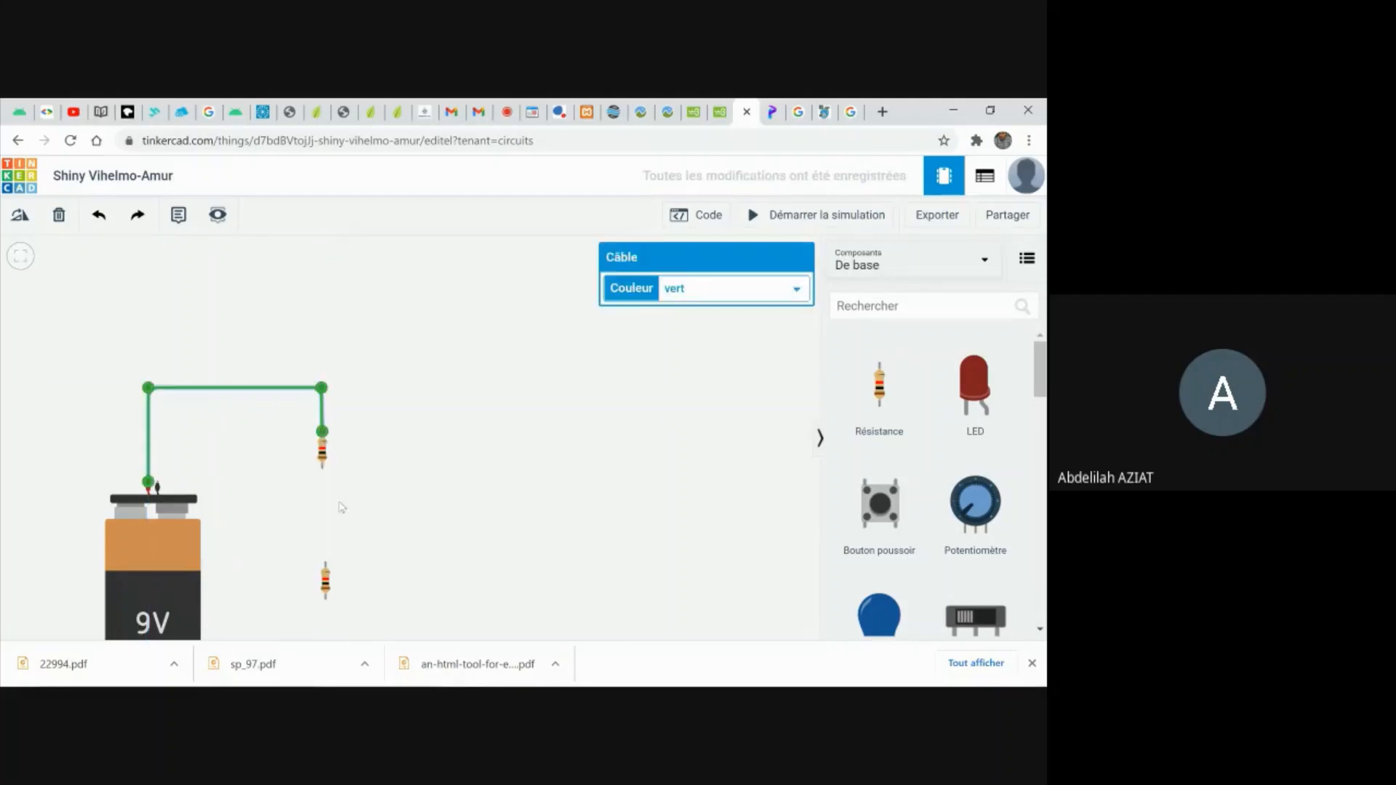
left_click(798, 292)
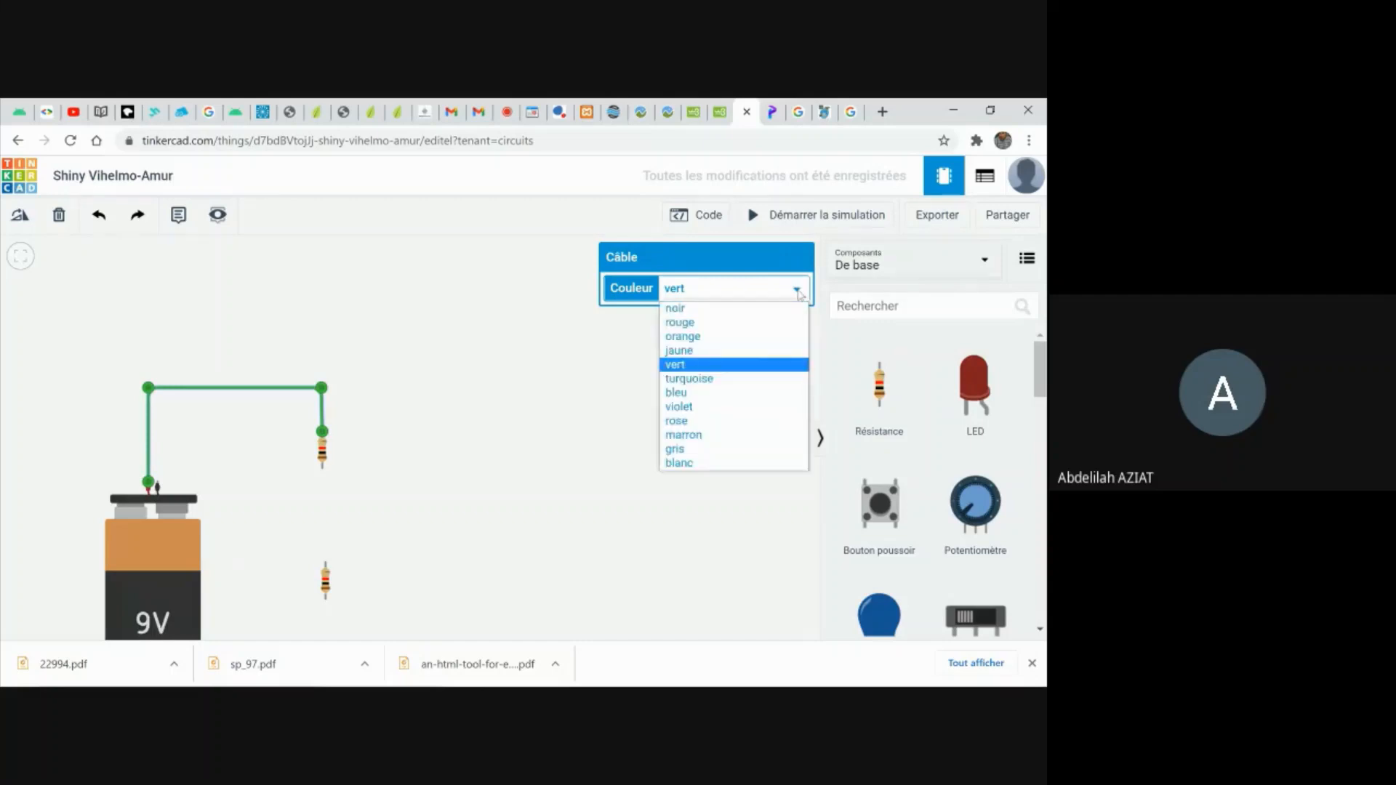
left_click(772, 323)
left_click(392, 491)
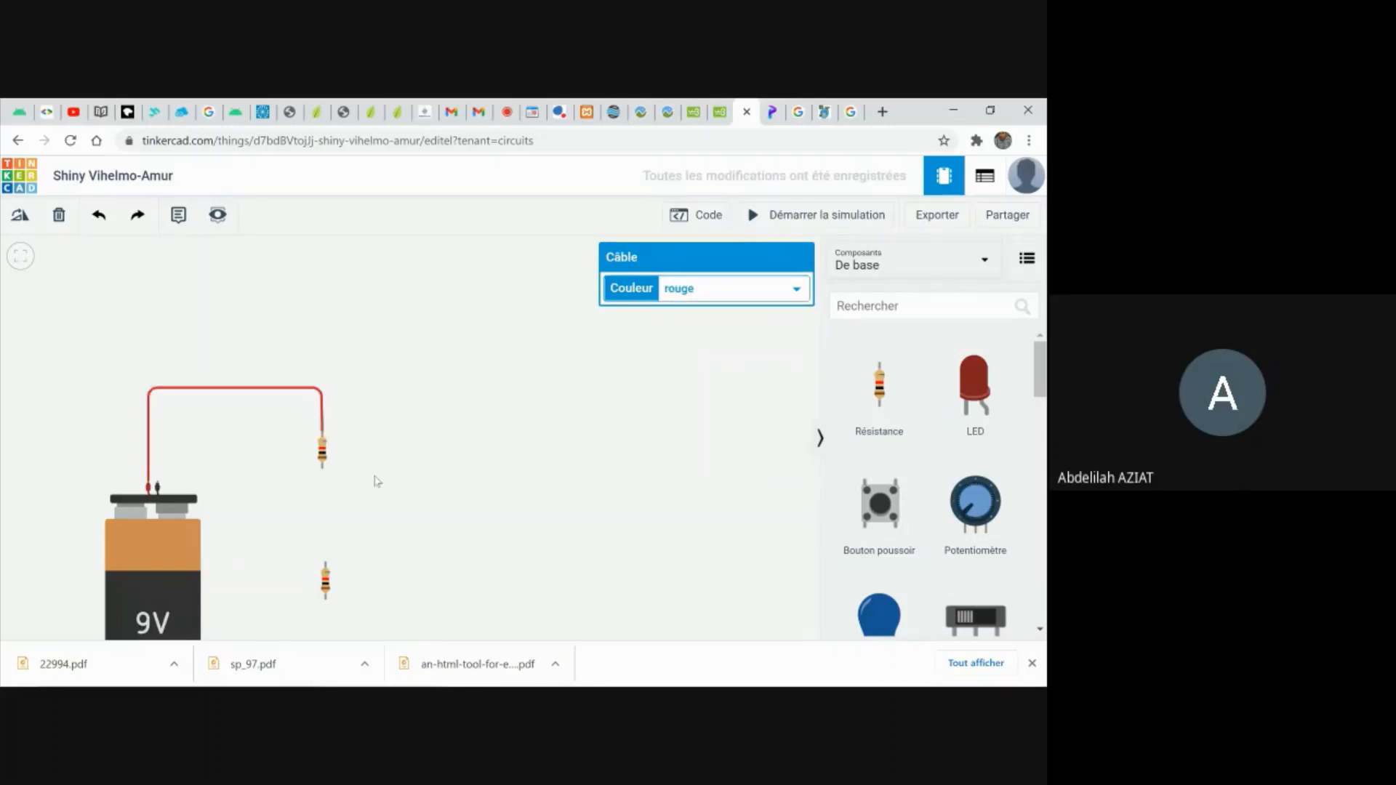
Connect the two resistors in series with a green wire and align the lower resistor vertically under the upper one.
left_click(322, 470)
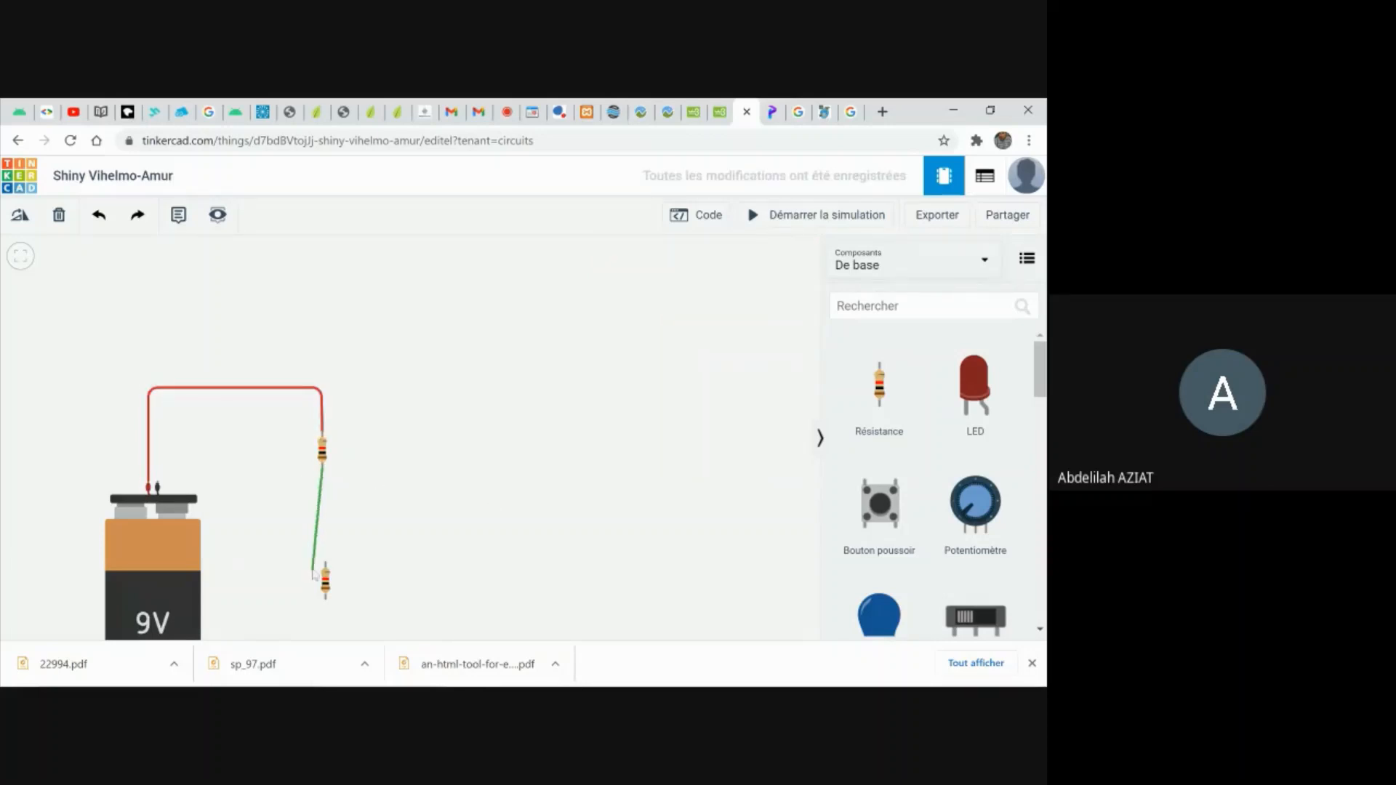
left_click(326, 563)
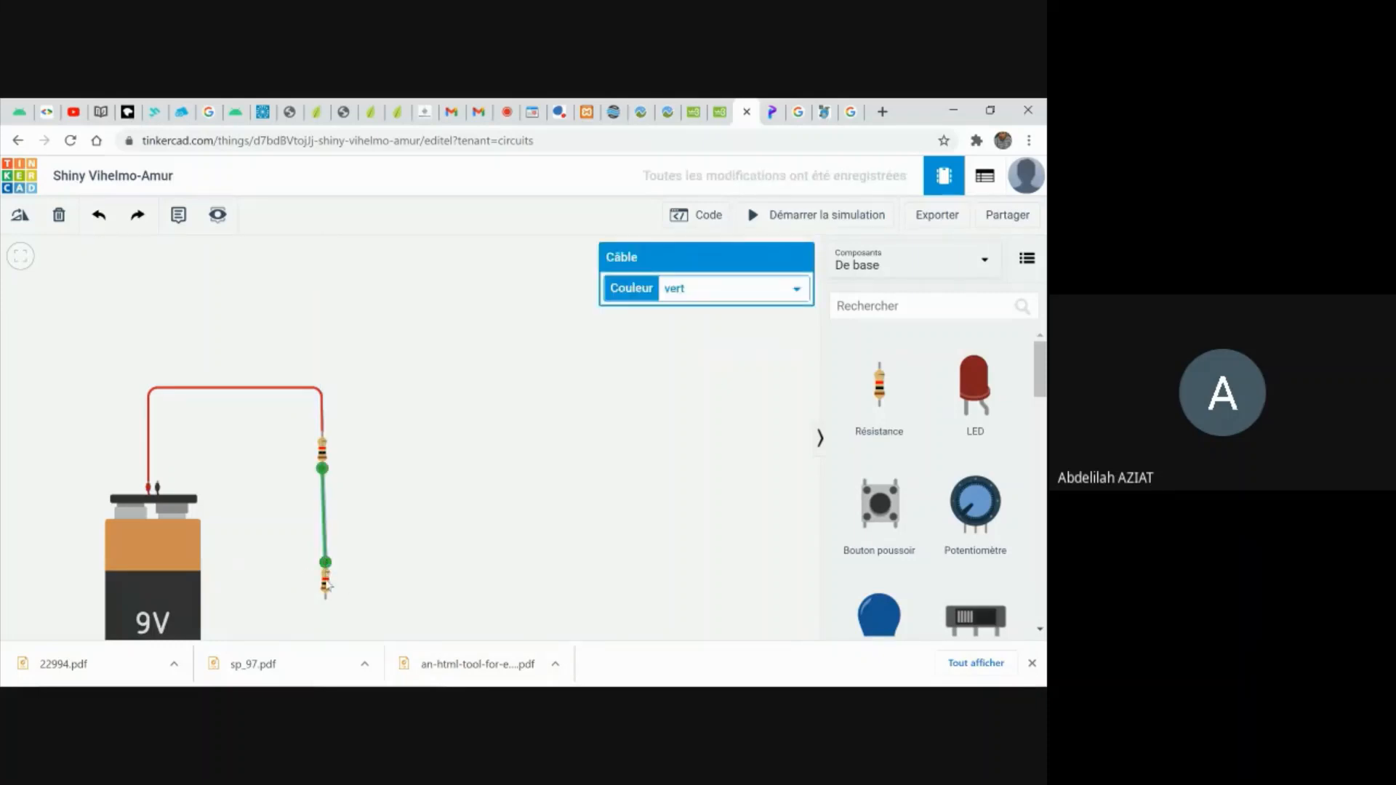
left_click(325, 581)
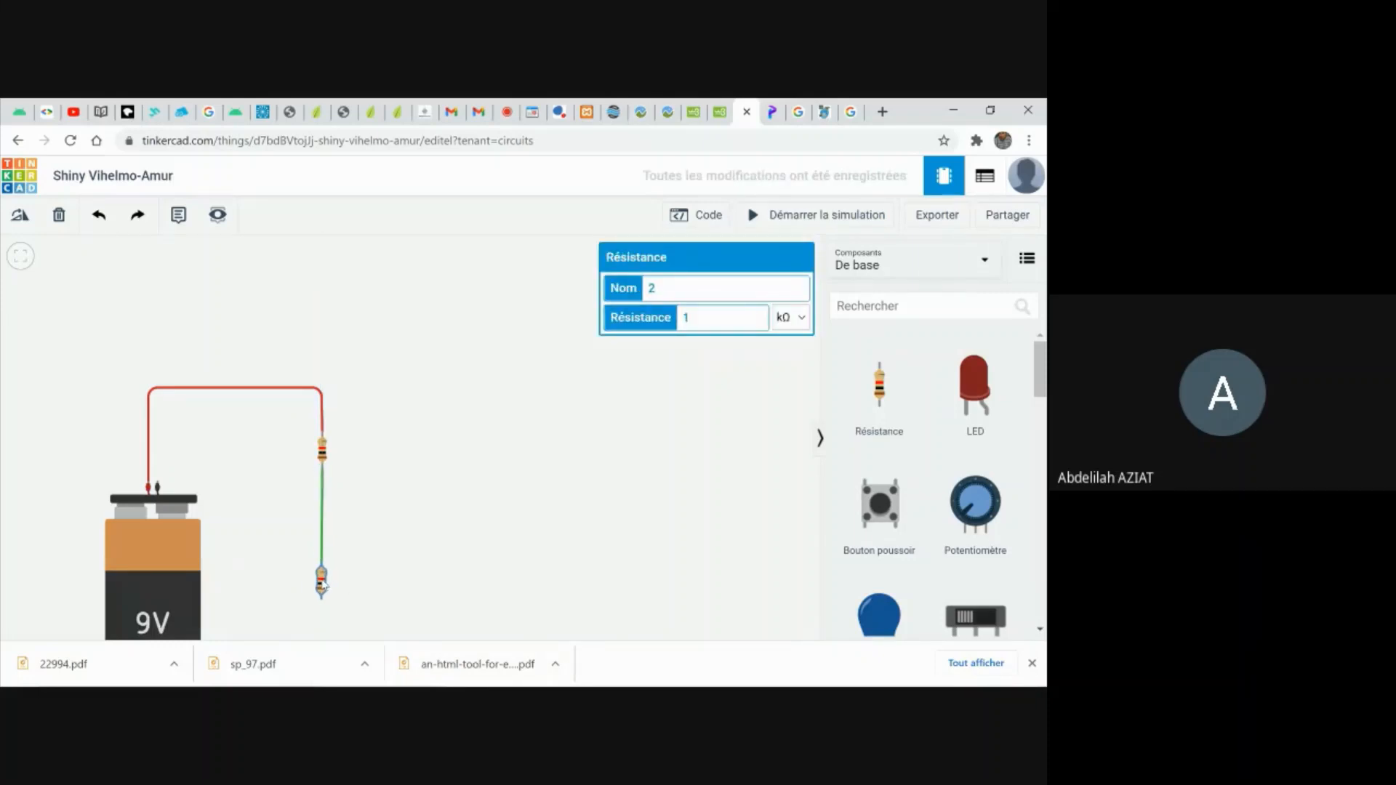
left_click(358, 569)
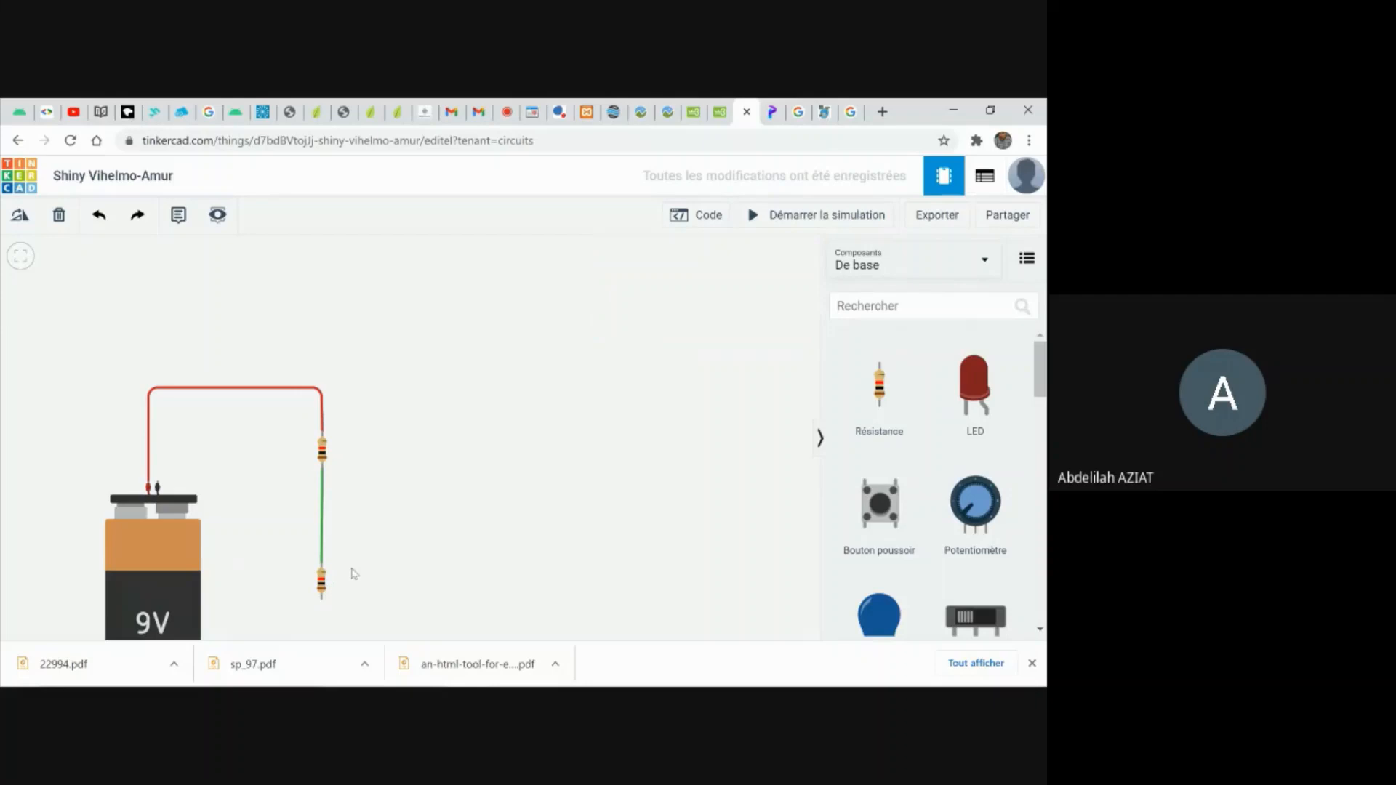
Wire the lower resistor's bottom lead to the battery's negative terminal with right-angle bends and colour the cable noir.
left_click(322, 605)
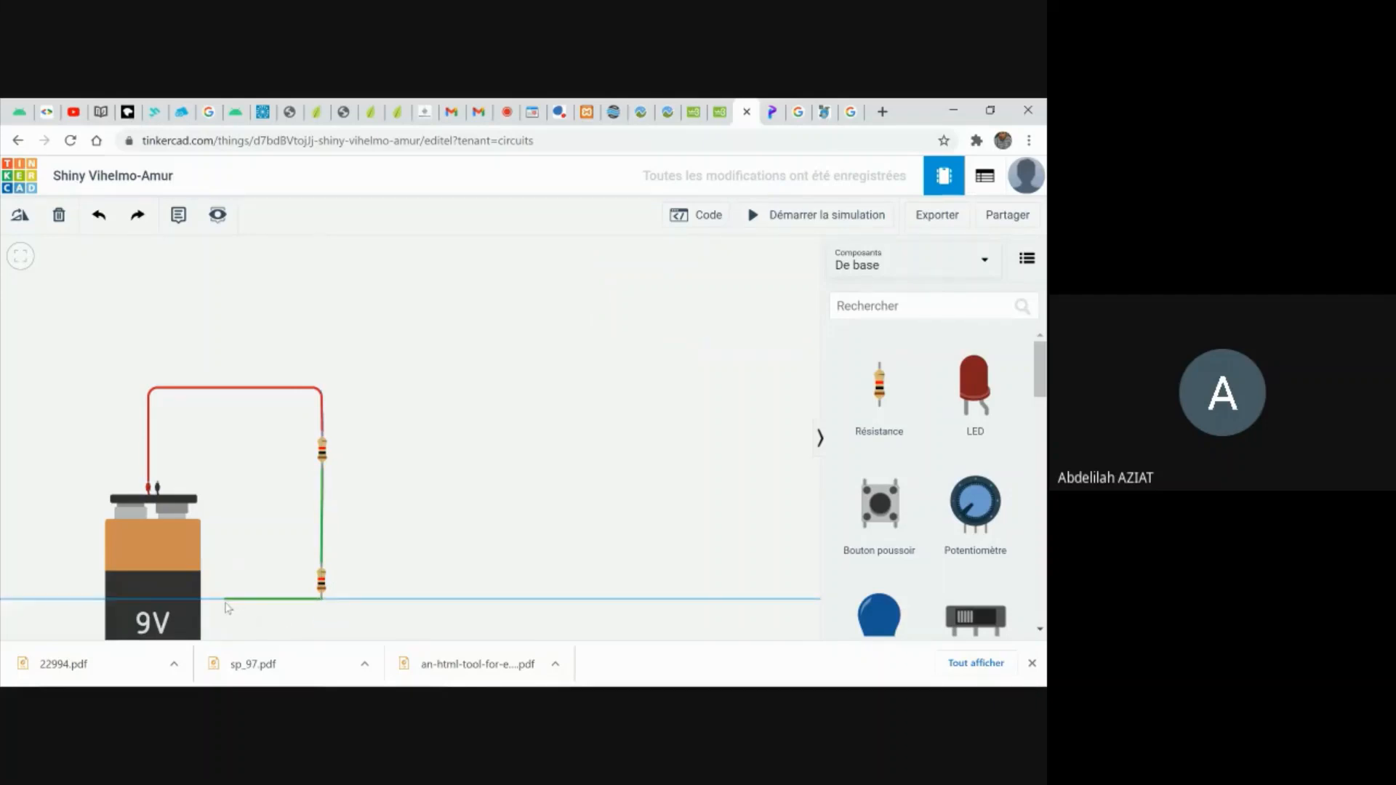
left_click(226, 600)
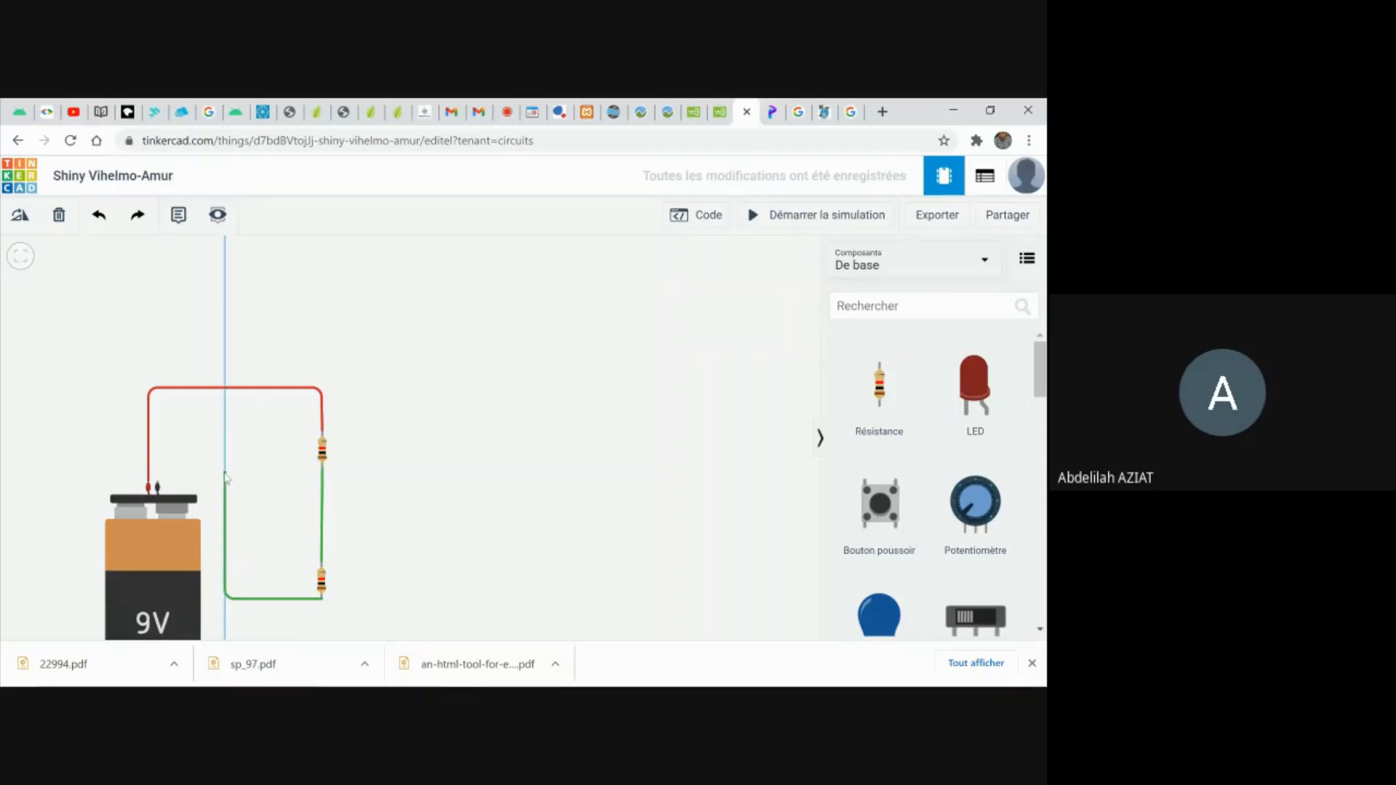
left_click(226, 474)
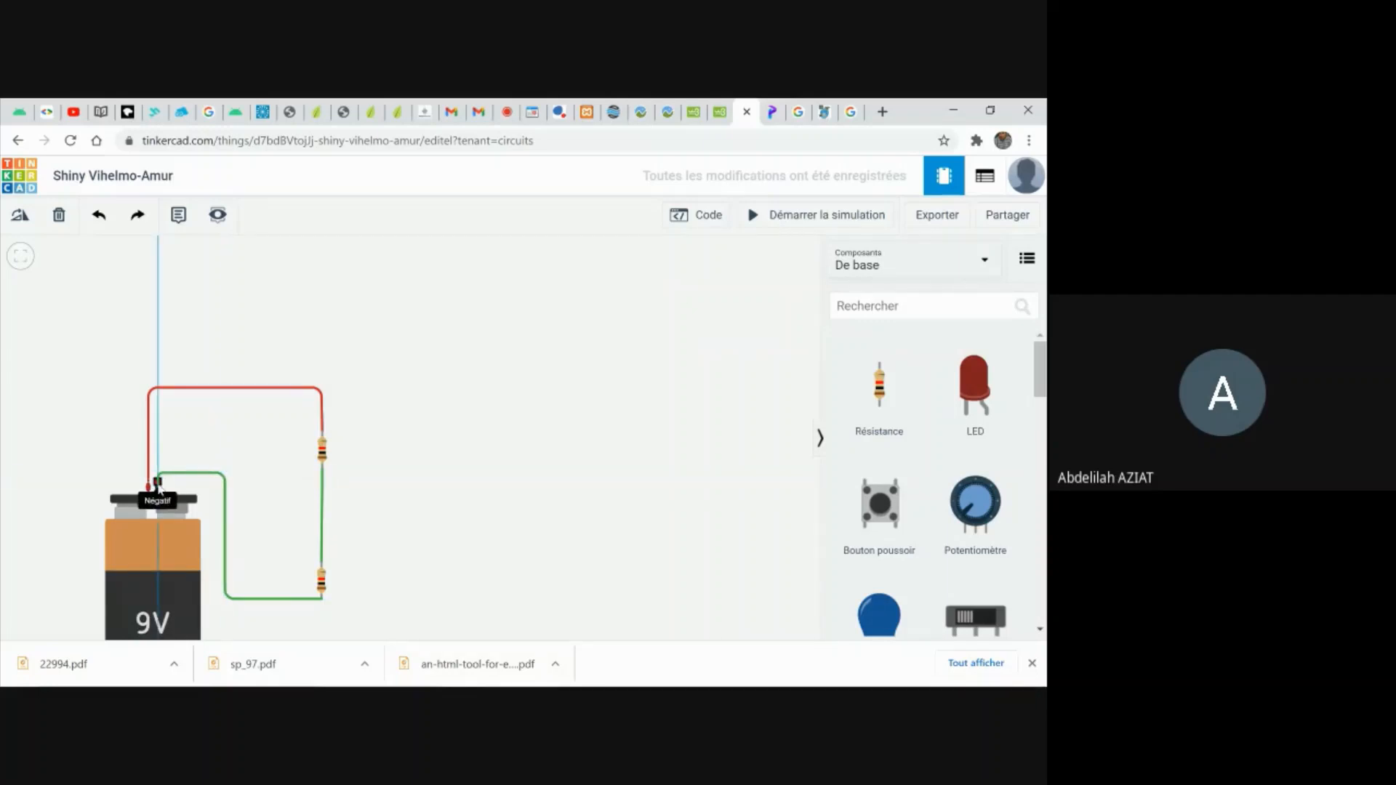
left_click(158, 485)
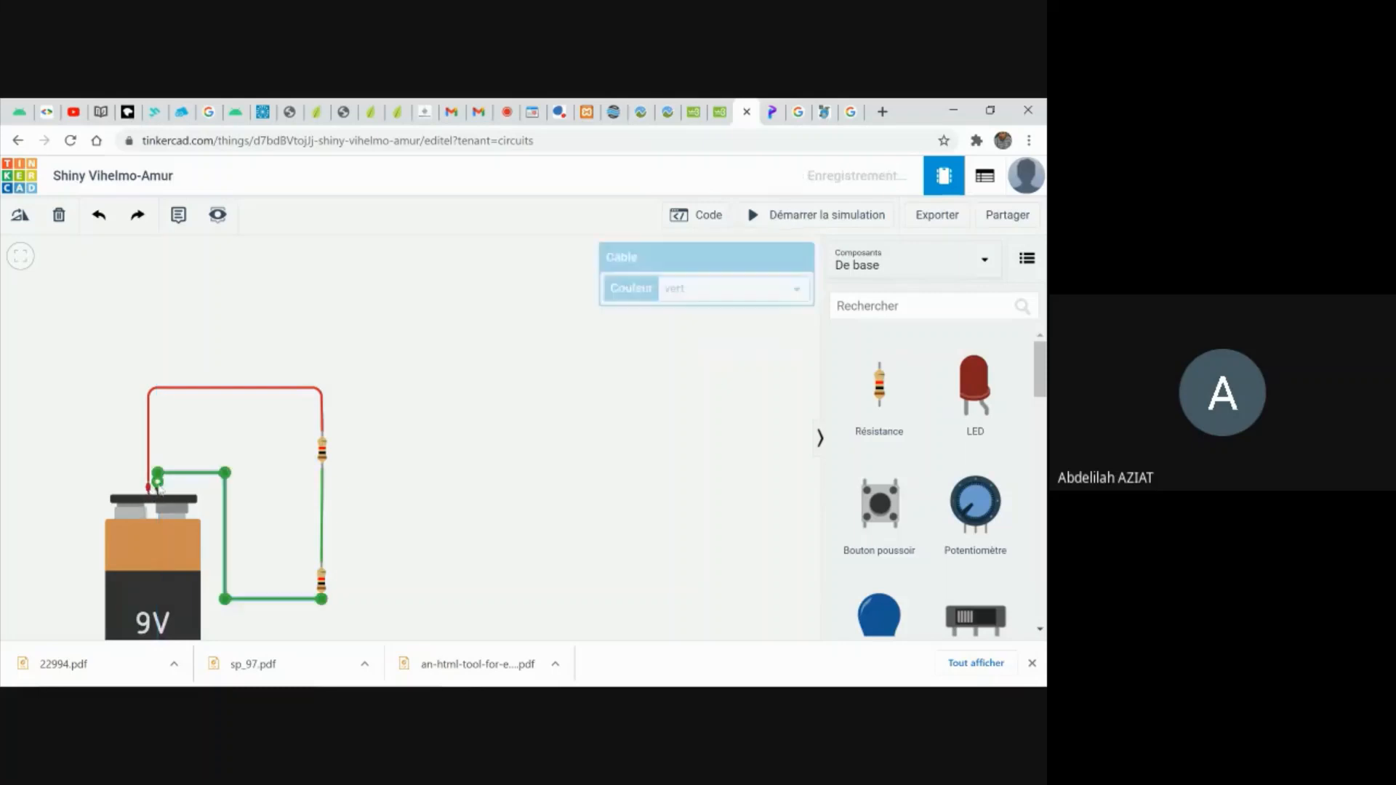
left_click(799, 291)
left_click(749, 309)
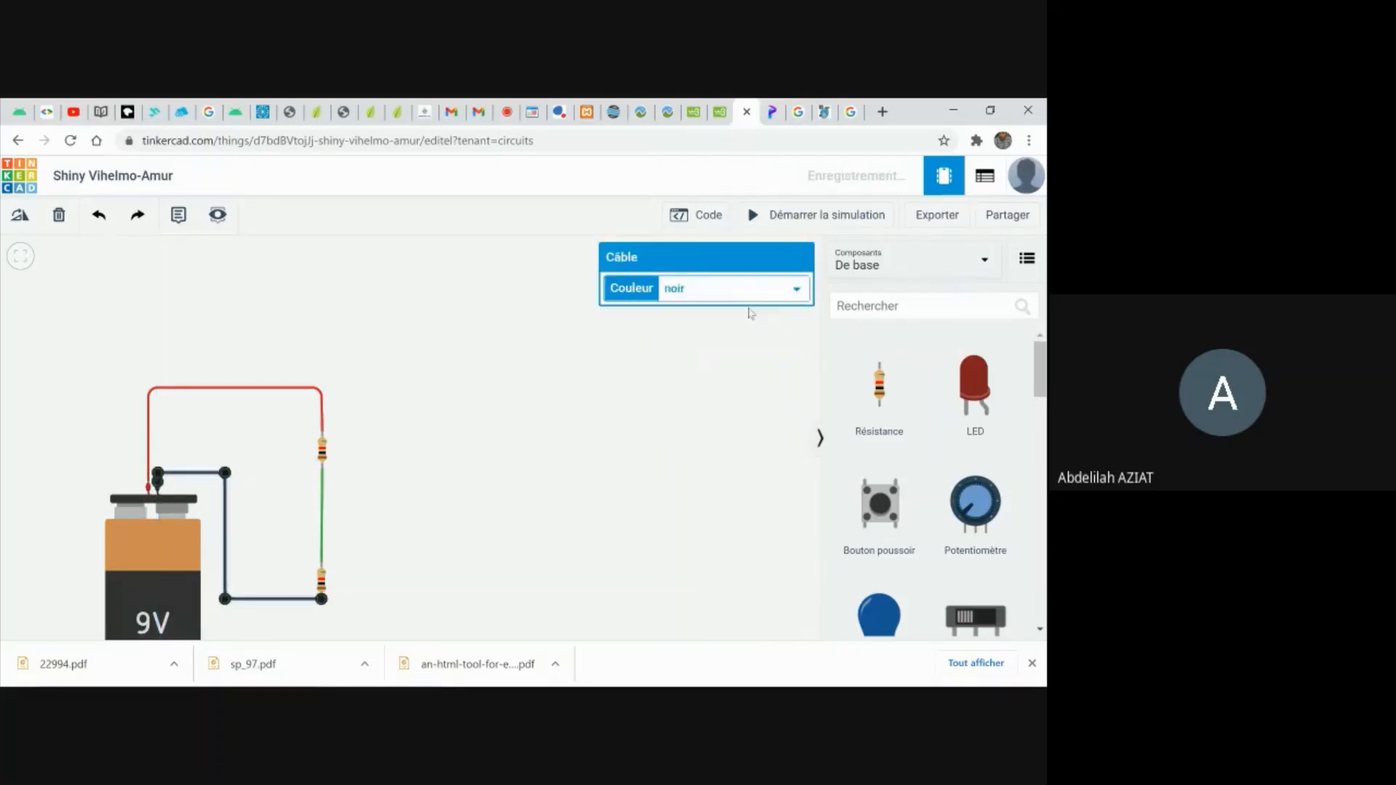
Add a multimeter to the right of the two series resistors, level with the upper part of the circuit.
left_click(540, 483)
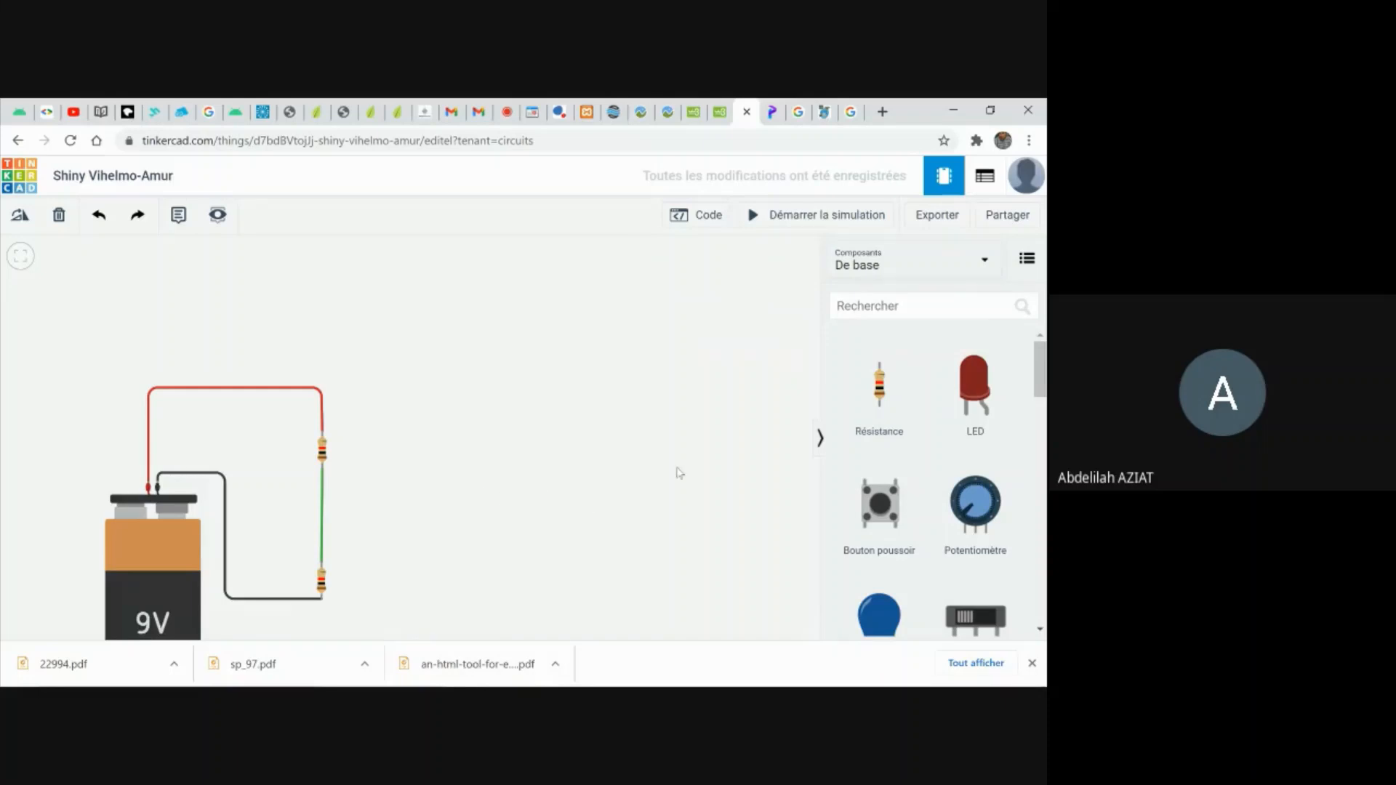
left_click_drag(1043, 384, 1045, 457)
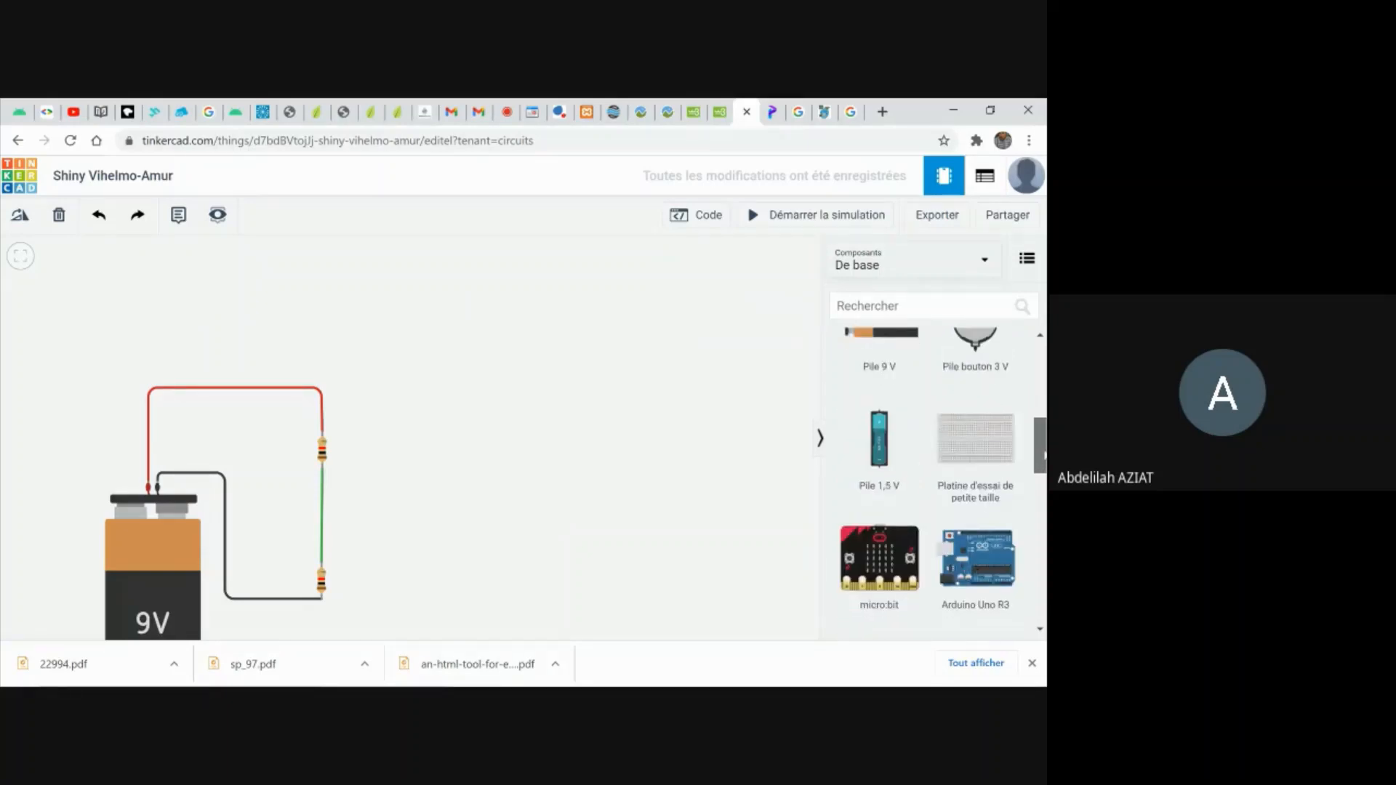
left_click(323, 584)
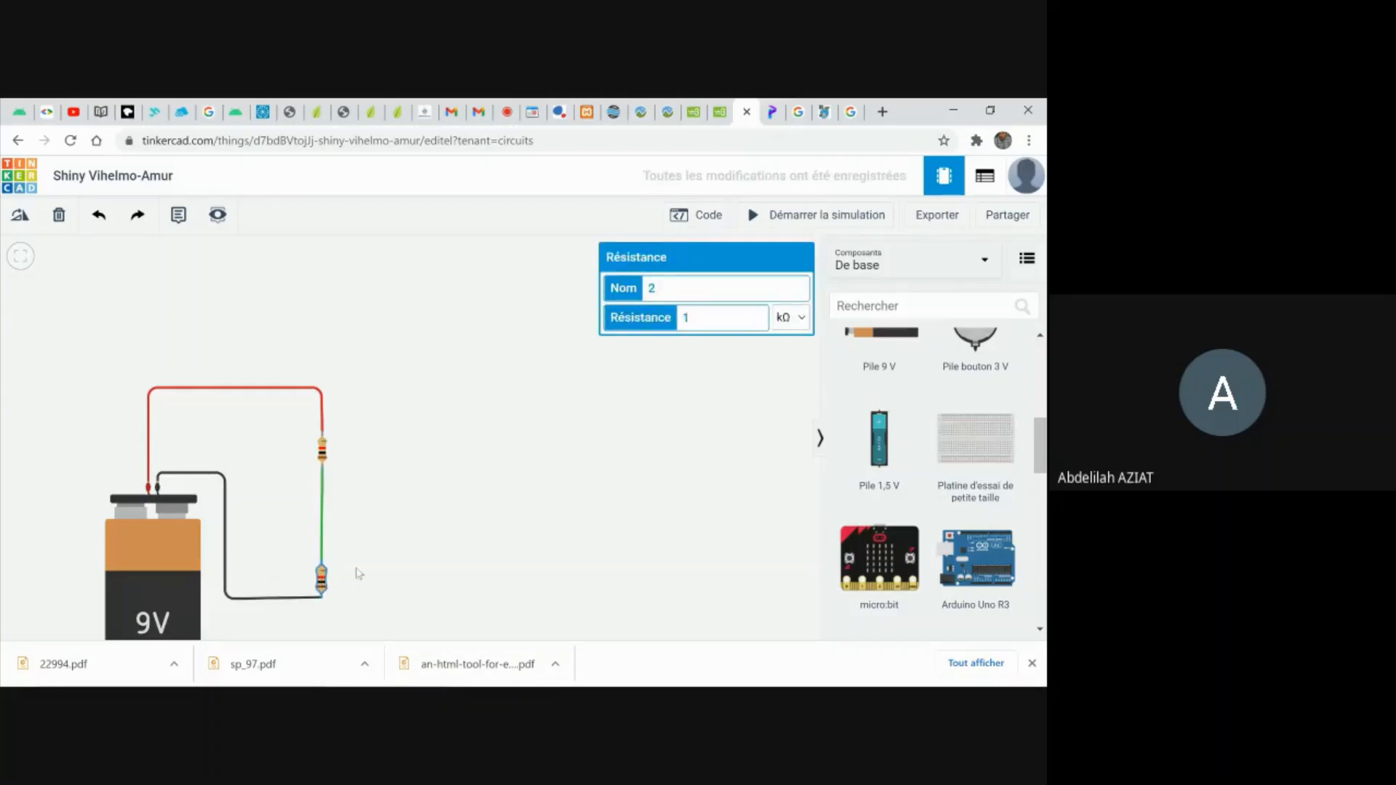
left_click(357, 573)
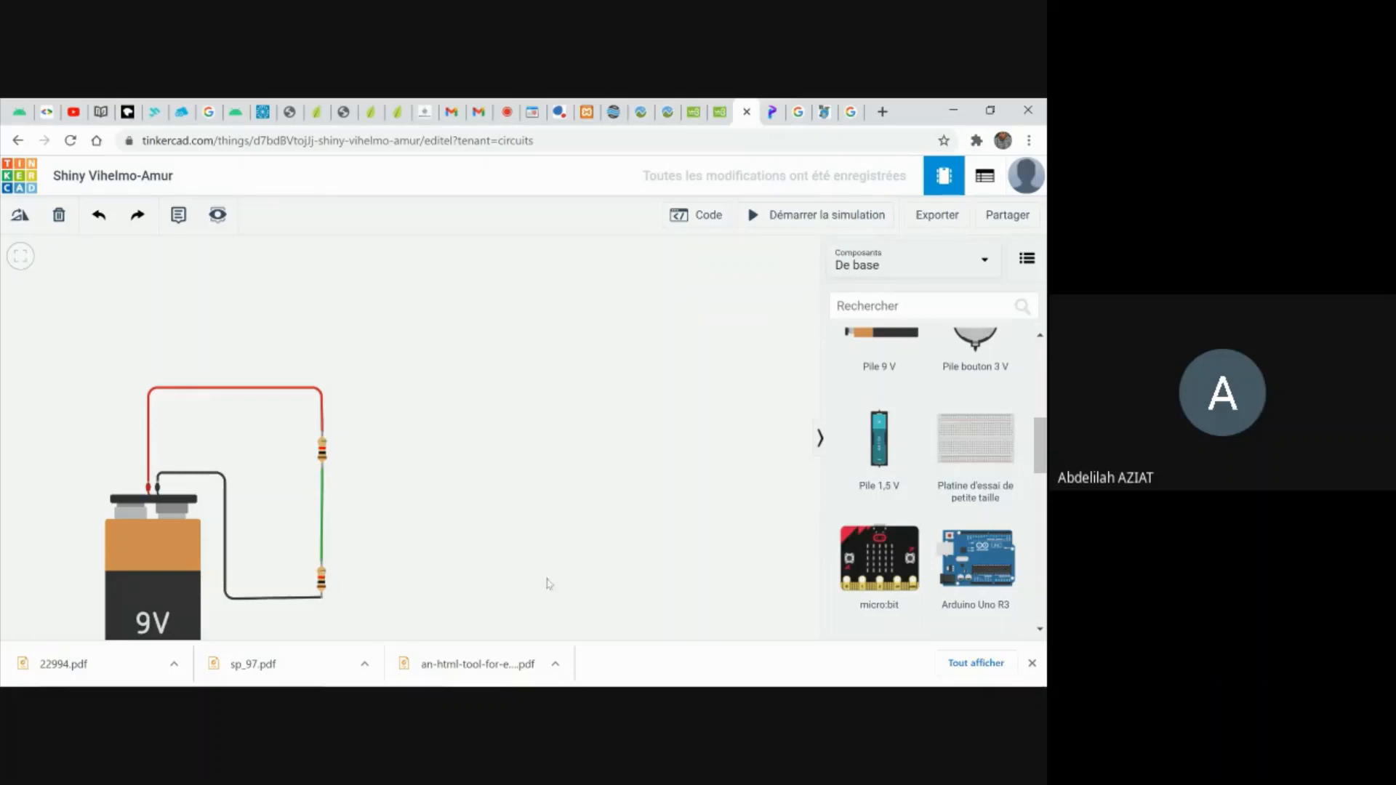
left_click_drag(1040, 447, 1041, 598)
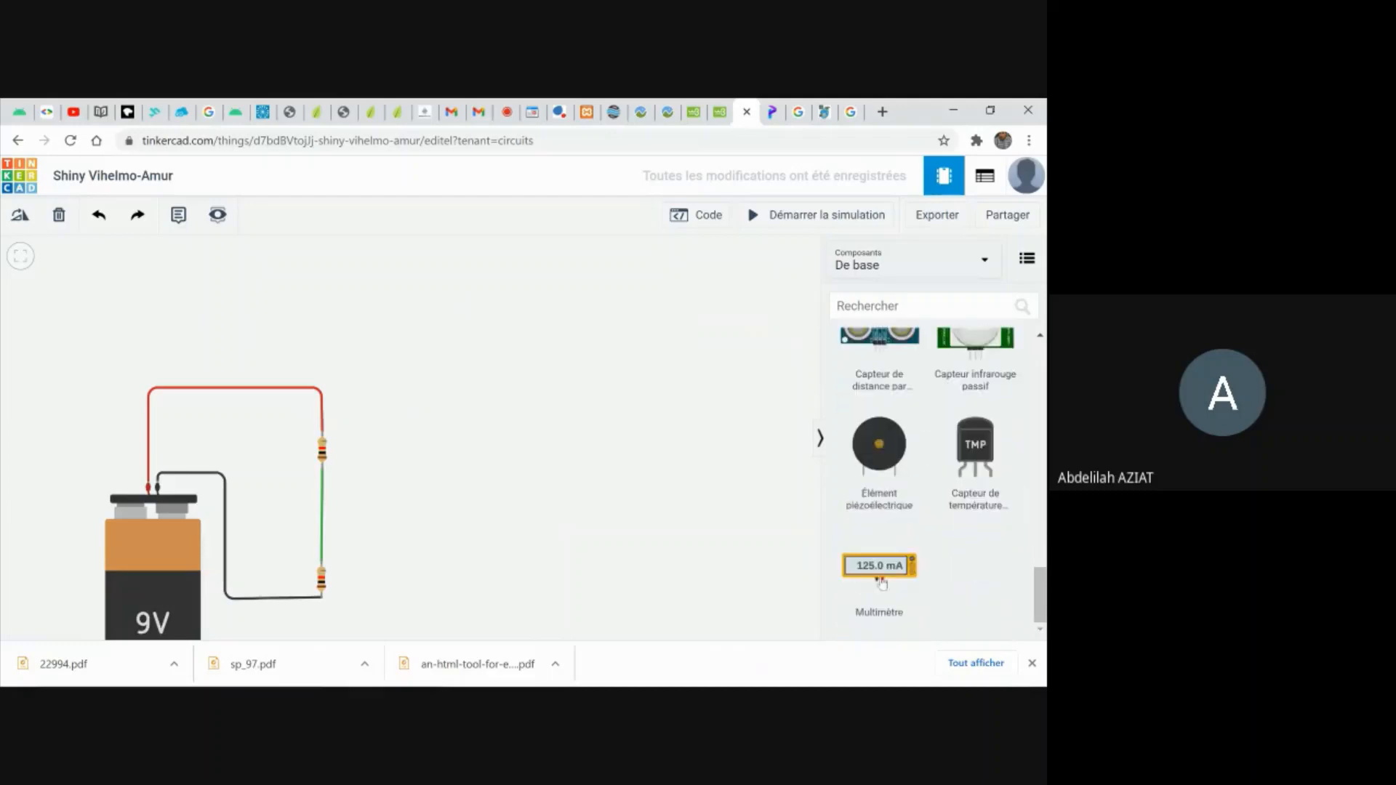
left_click_drag(880, 575, 594, 559)
left_click_drag(474, 495, 452, 446)
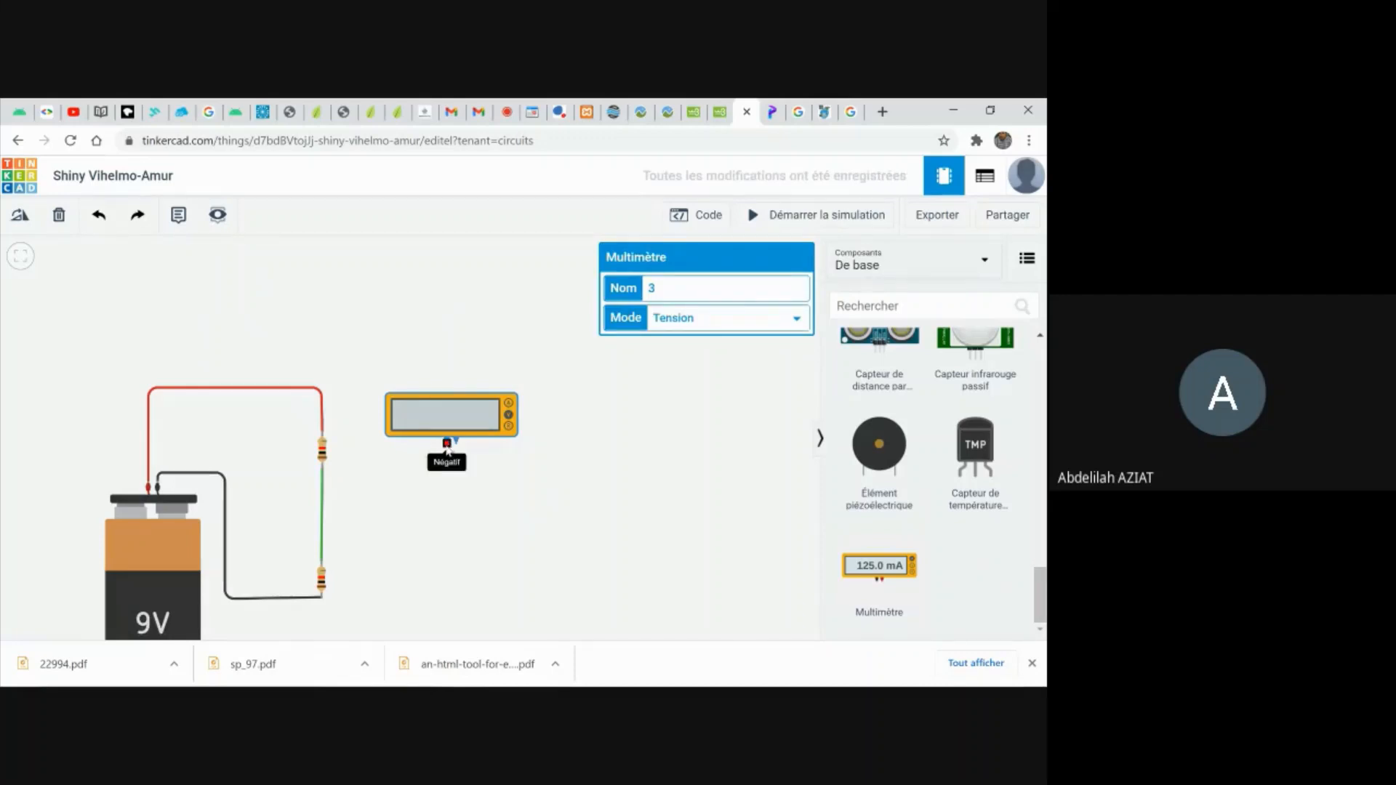
Wire the multimeter's negative terminal to the lower resistor's bottom lead with a right-angle bend and colour the cable noir.
left_click(447, 445)
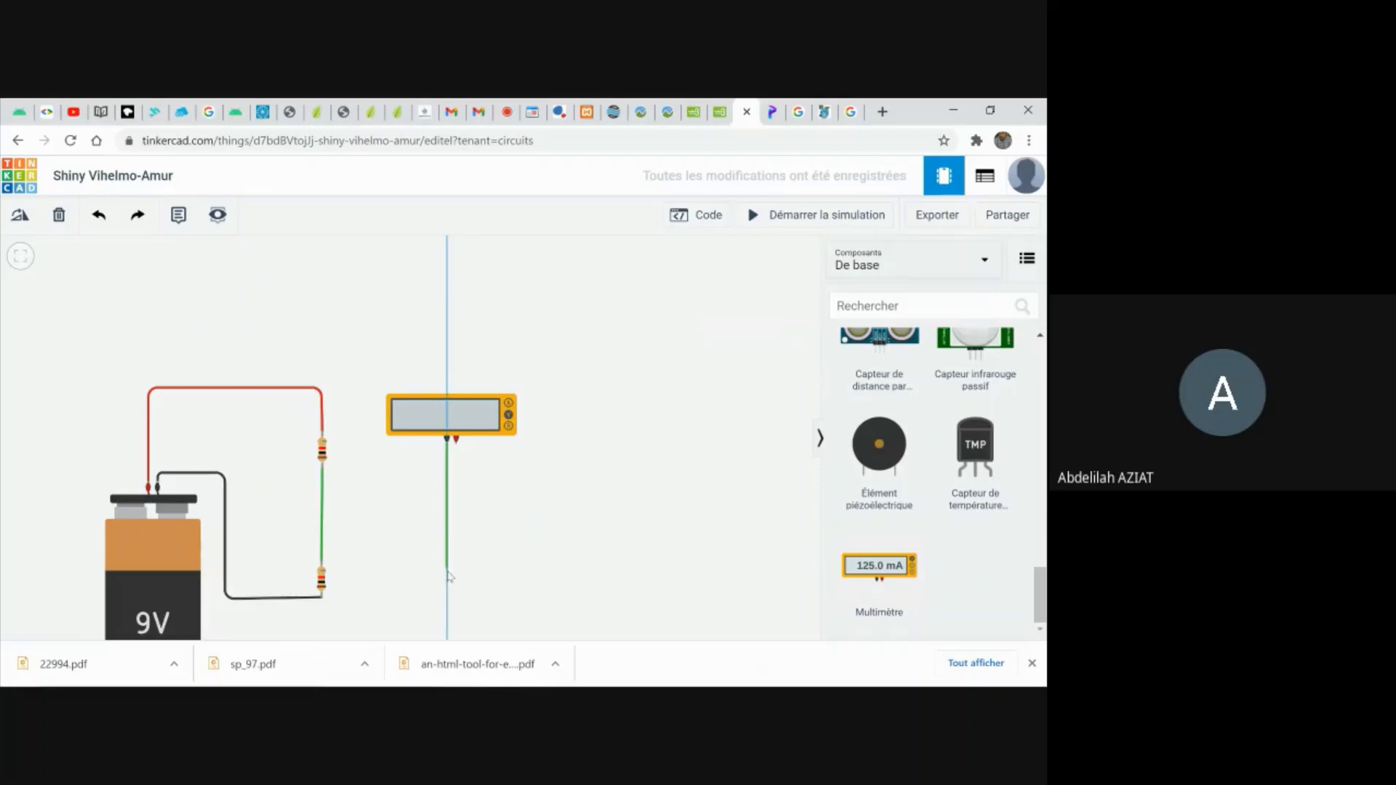
left_click(447, 602)
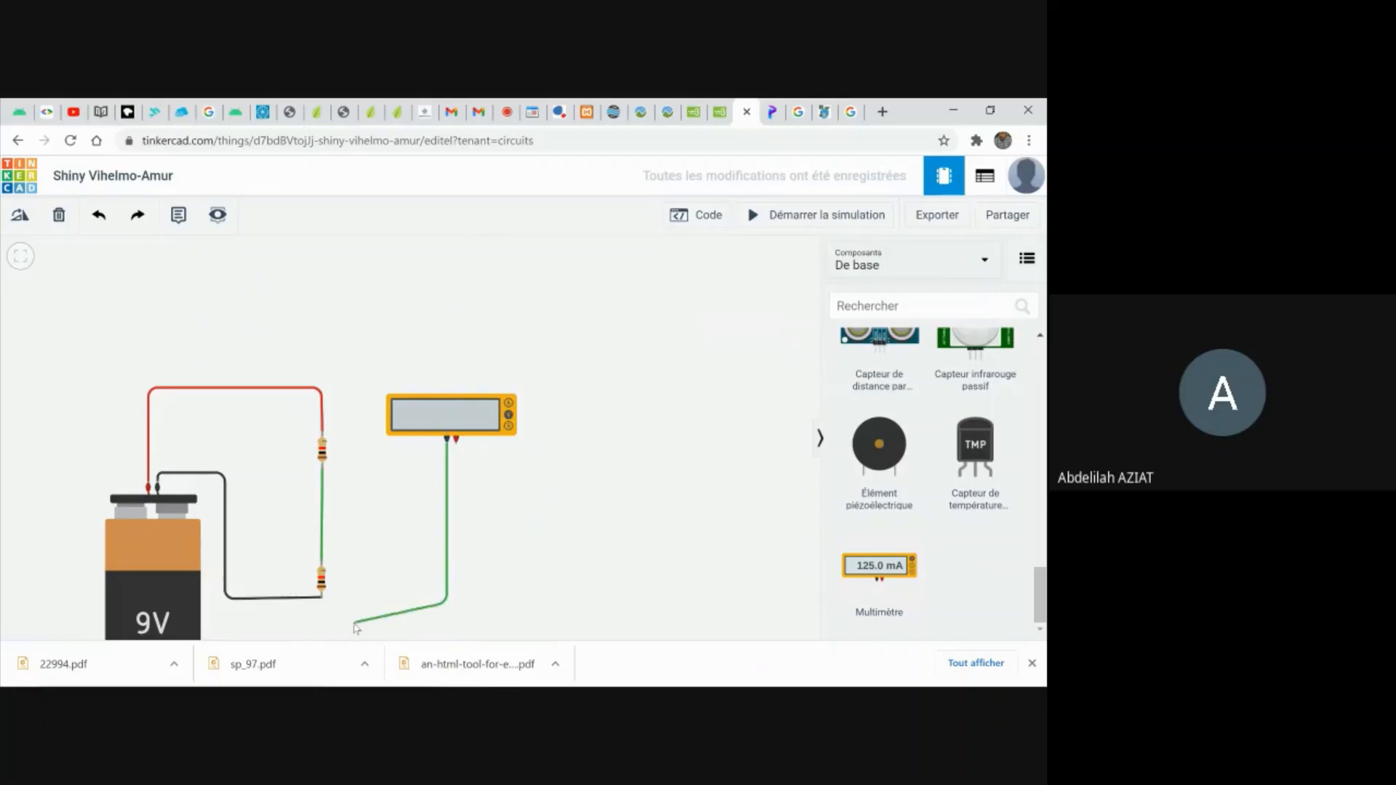
left_click(322, 599)
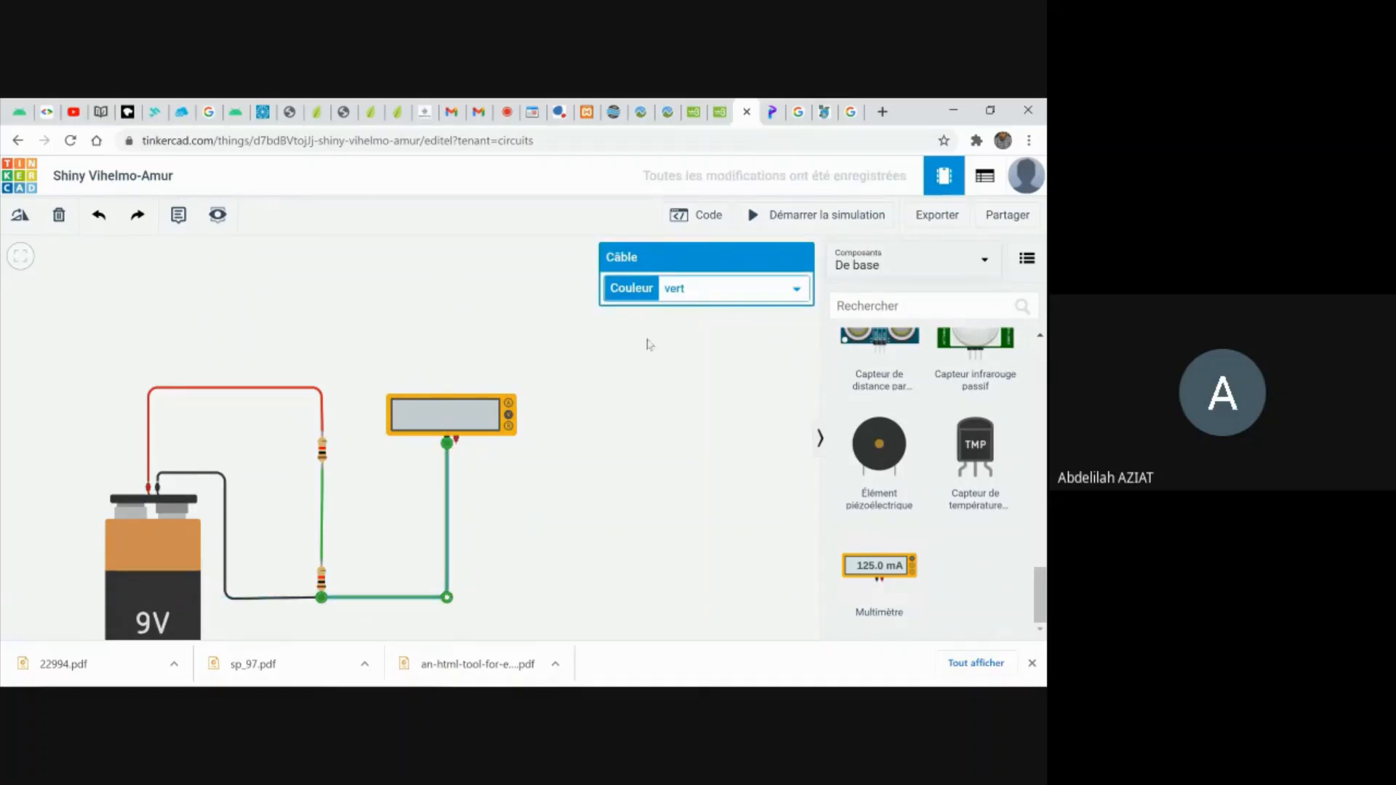
left_click(797, 290)
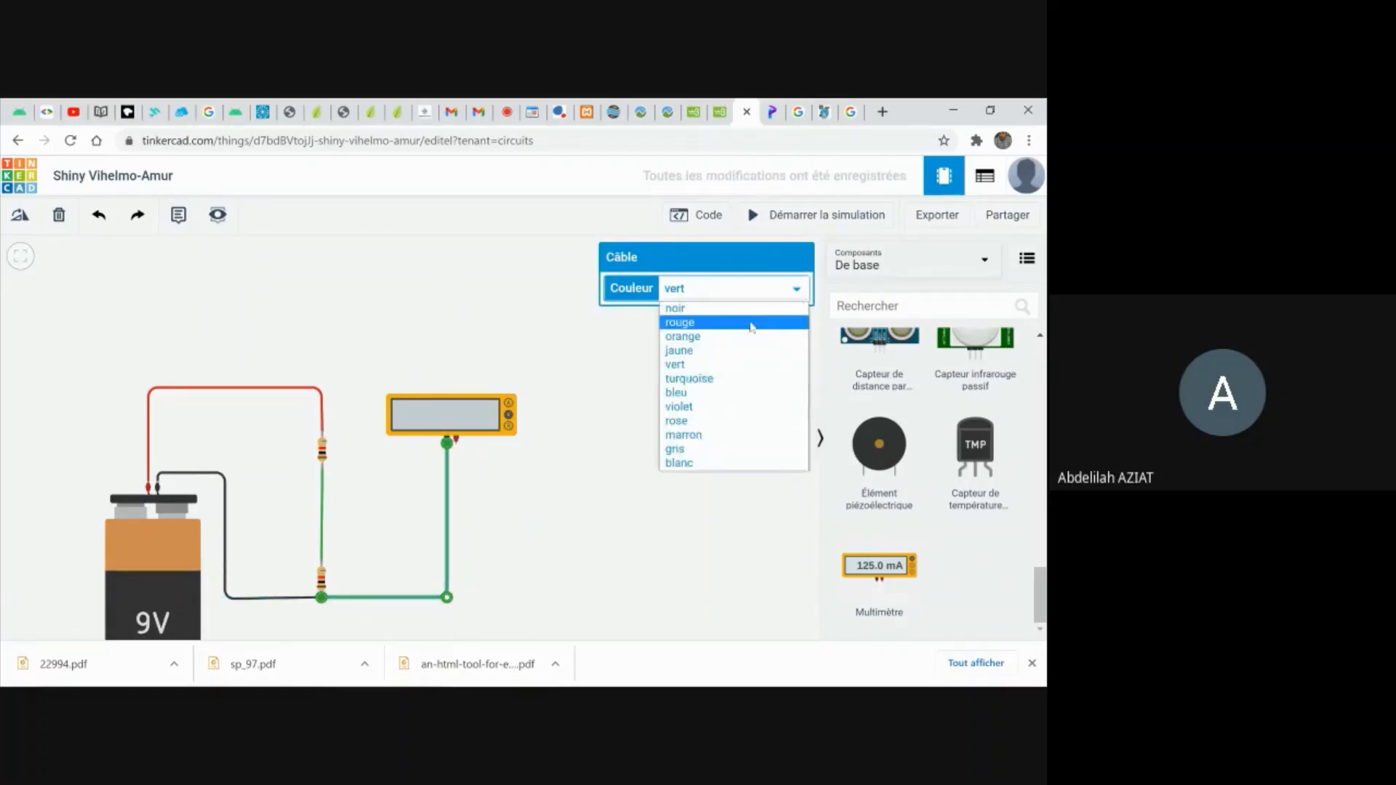
left_click(749, 307)
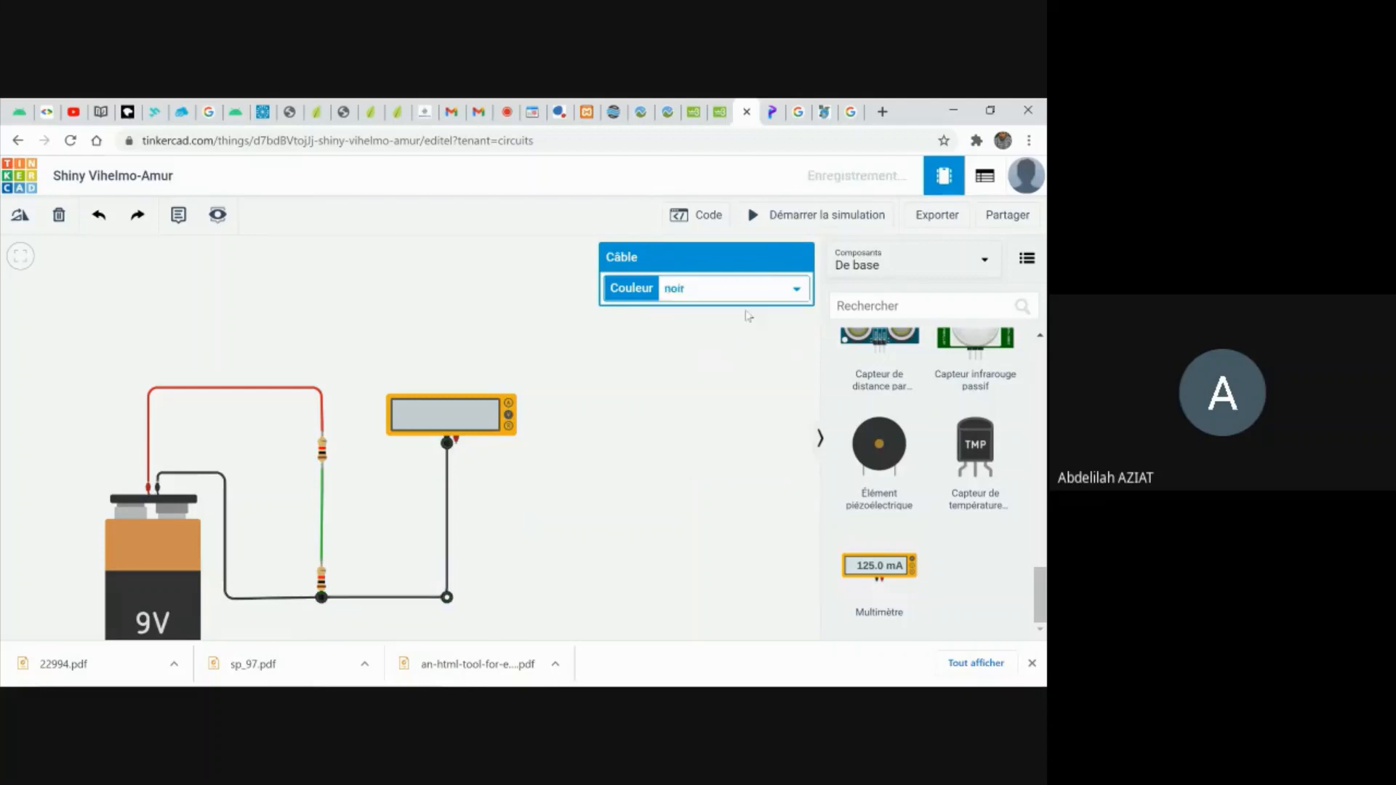
Wire the multimeter's positive terminal to the lower resistor's top lead with a bend and colour the cable rouge.
left_click(456, 440)
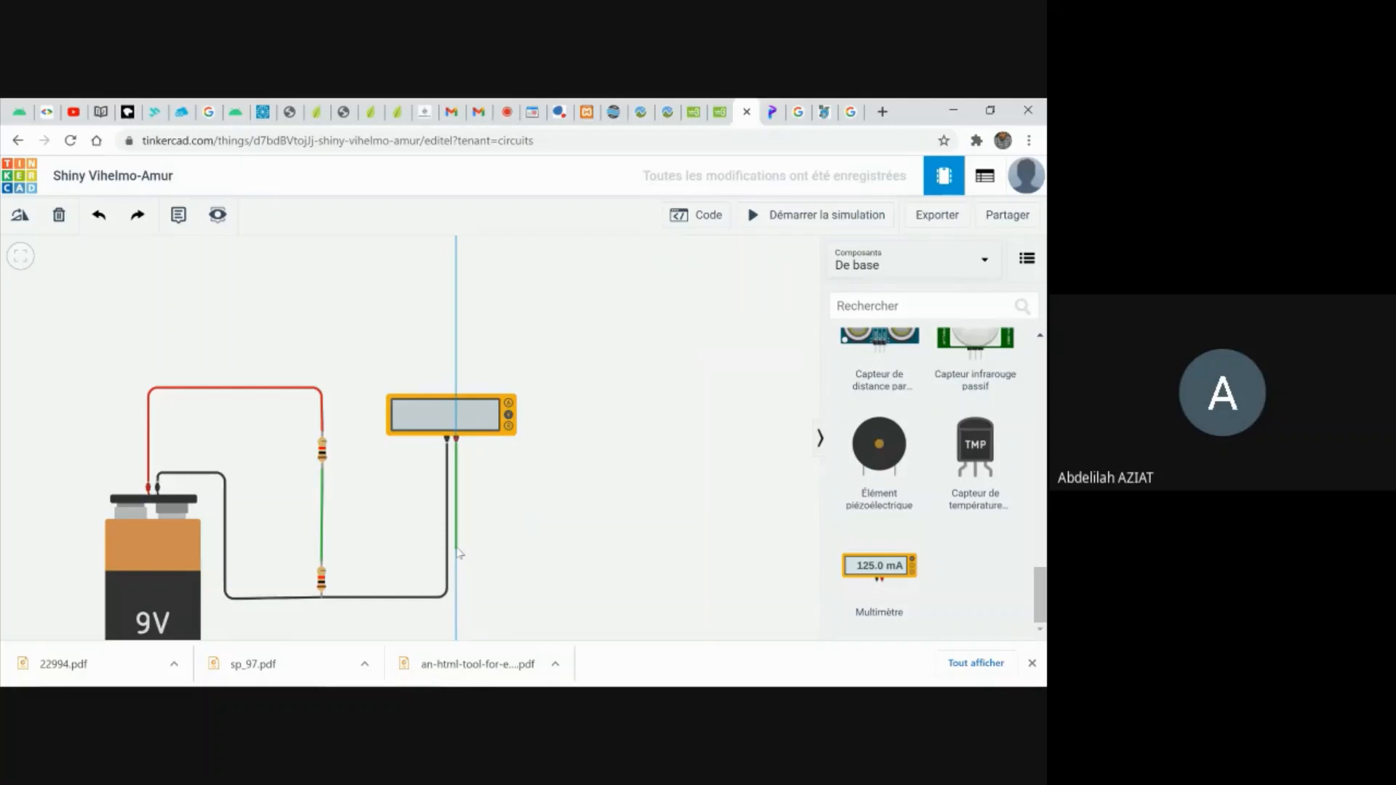
left_click(456, 548)
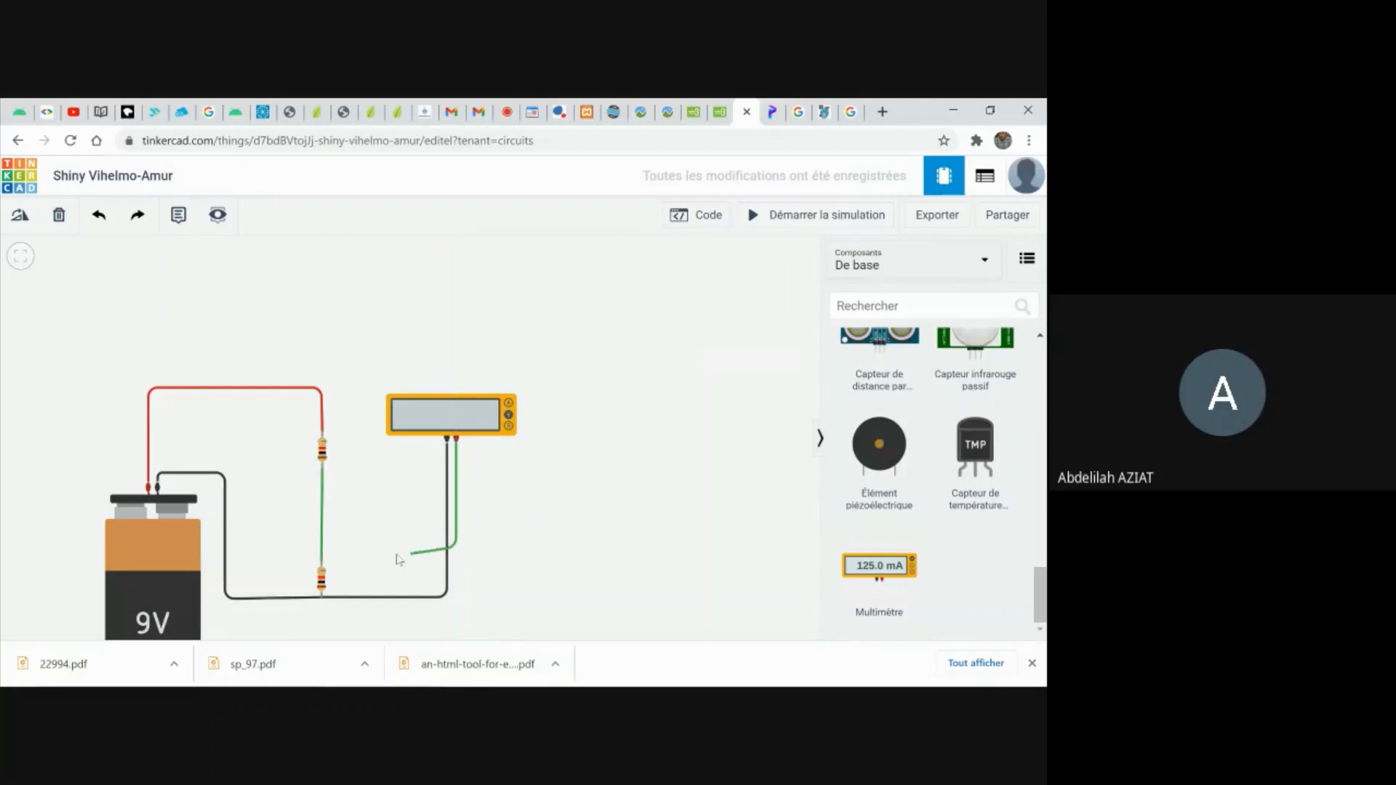
left_click(322, 562)
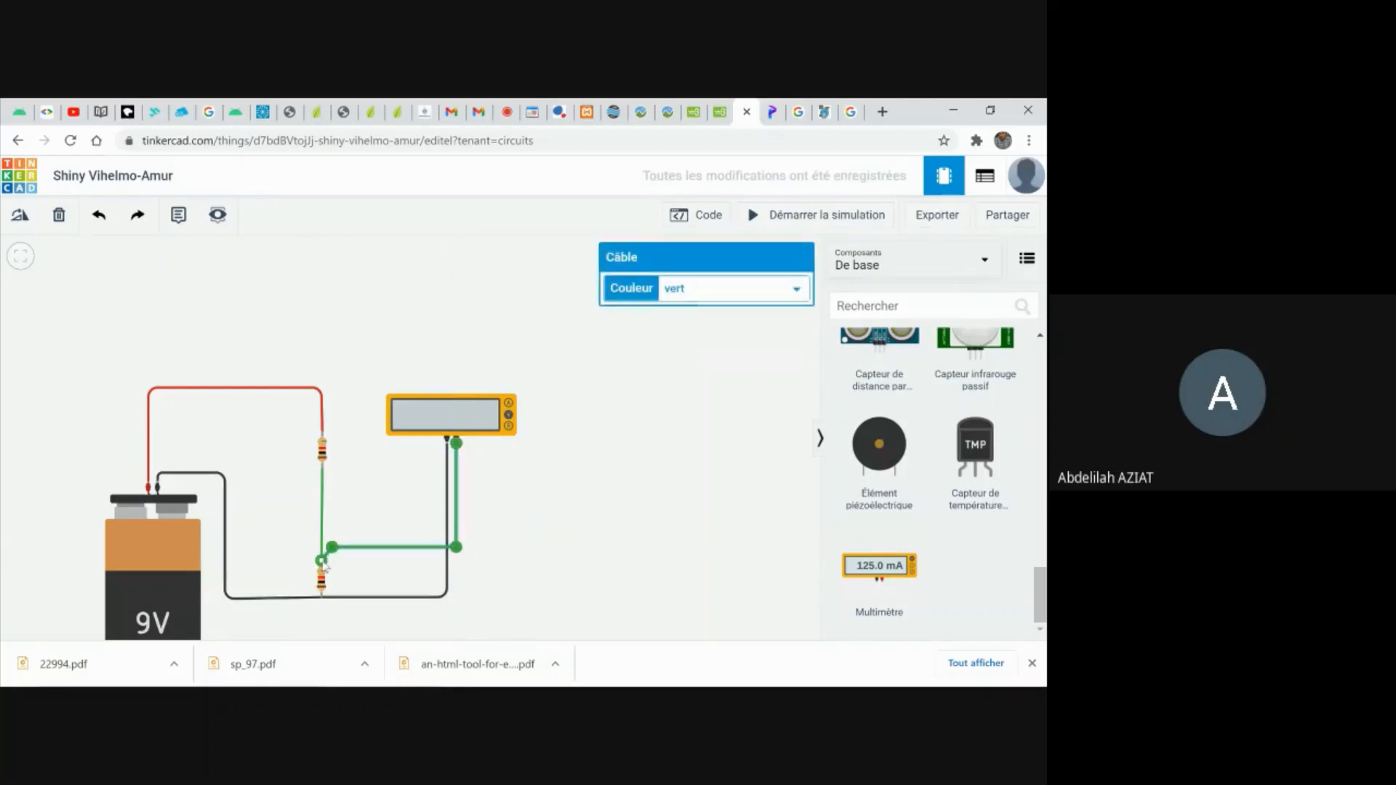
left_click(797, 291)
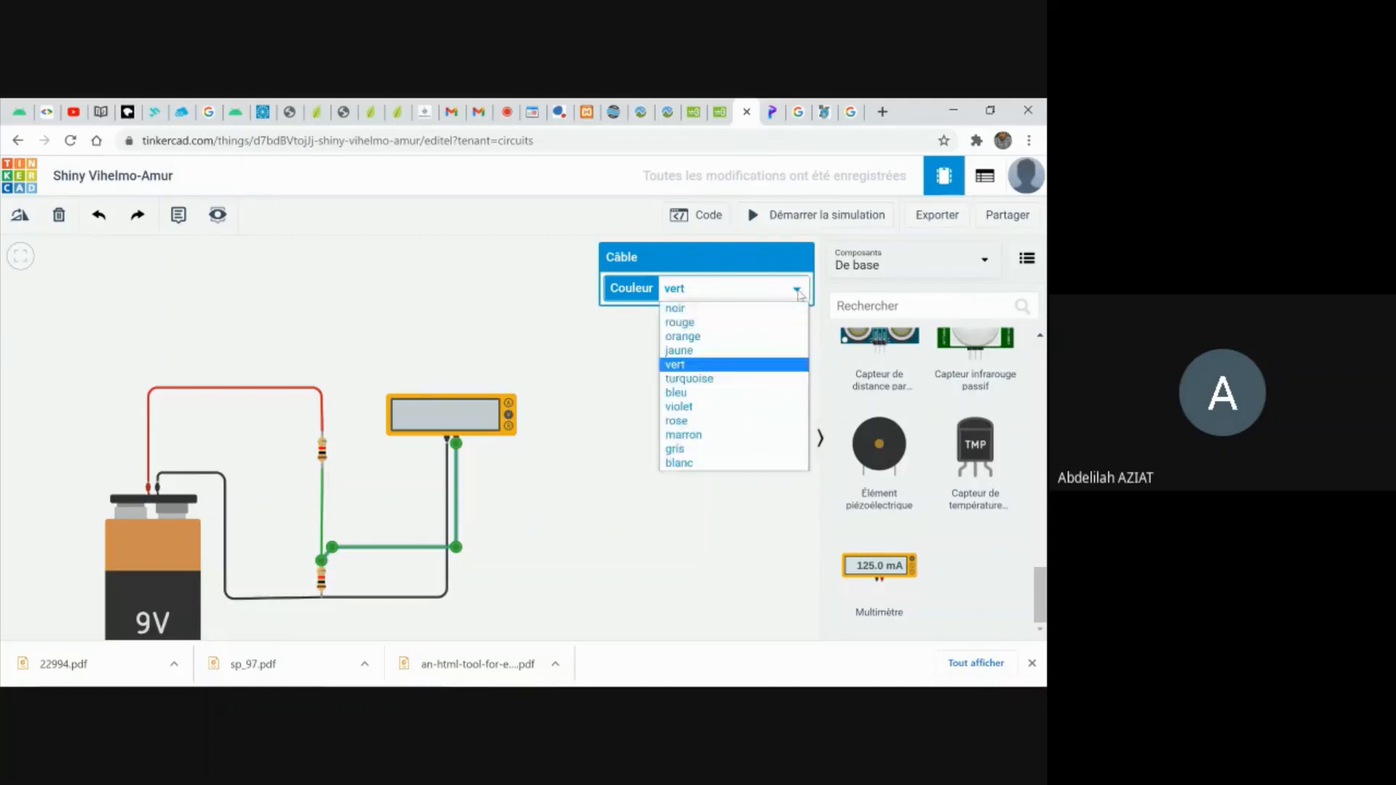
left_click(763, 322)
left_click(588, 447)
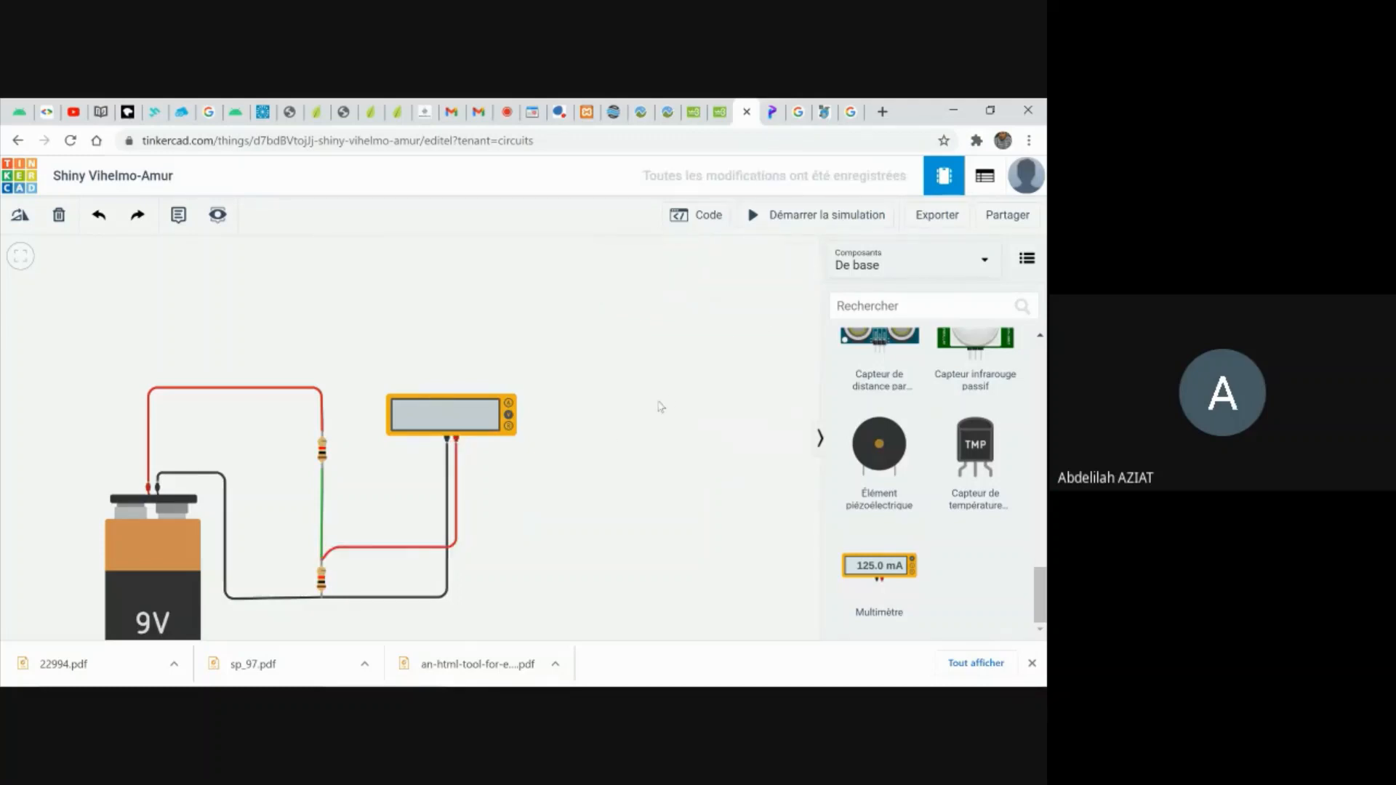
Start the simulation to measure the voltage across the lower resistor, and check the properties of the upper resistor and the battery.
left_click(788, 216)
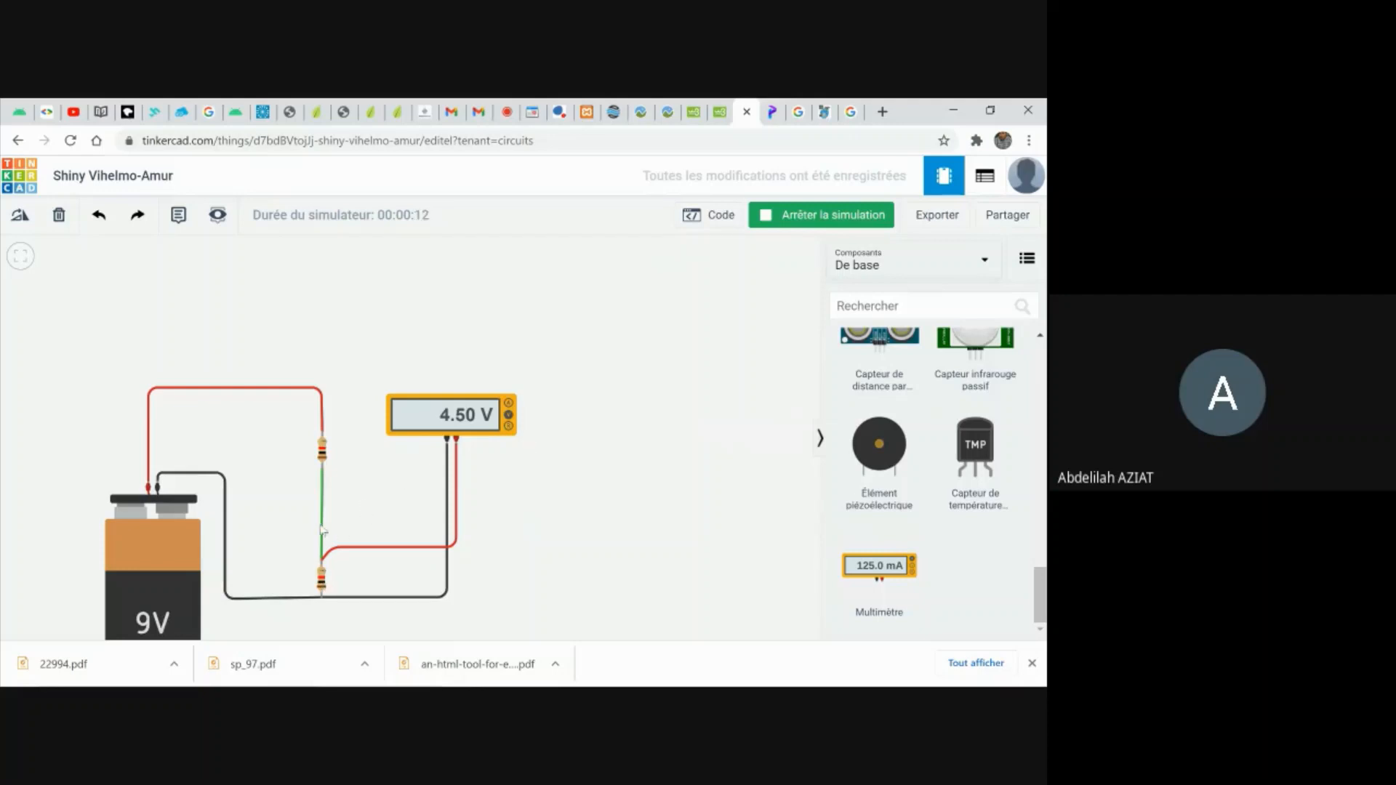
left_click(322, 452)
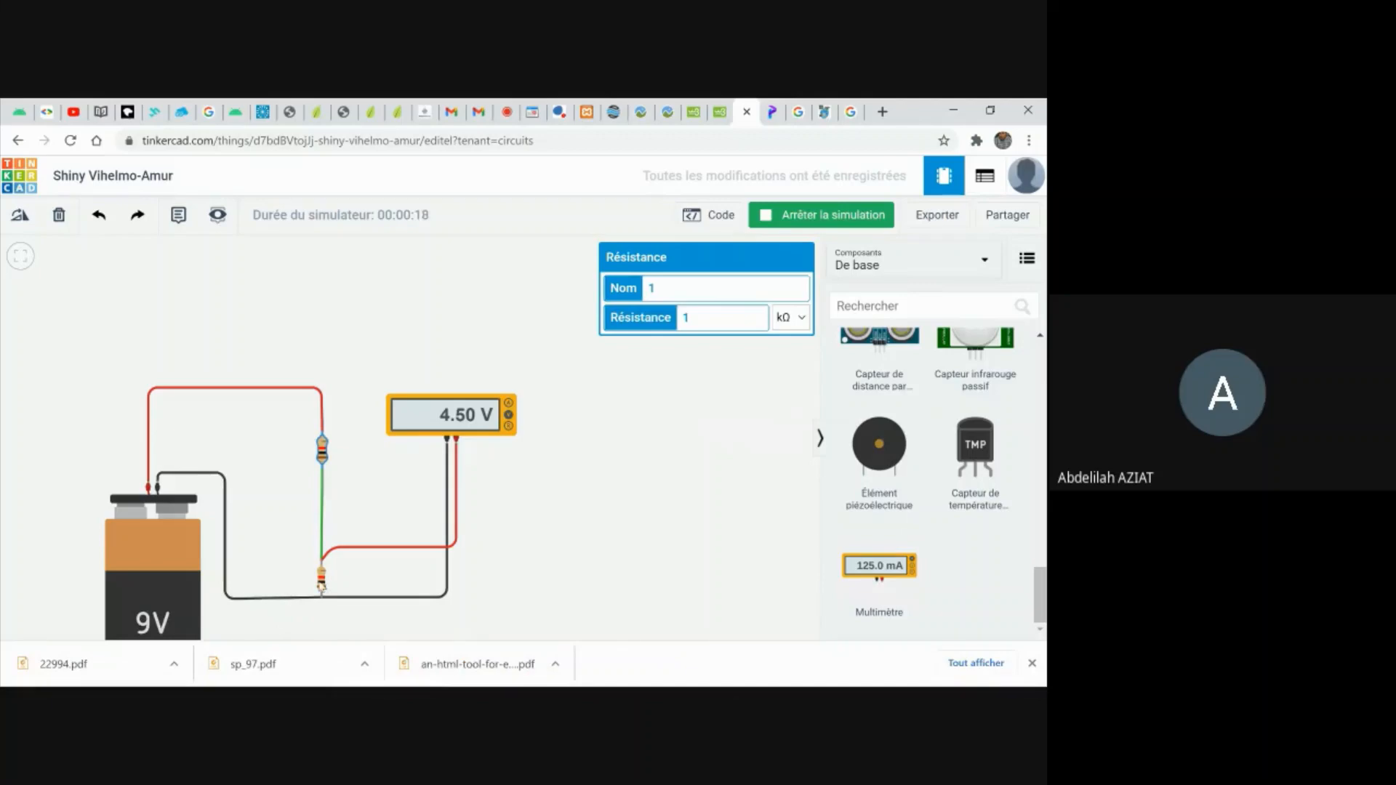
left_click(685, 406)
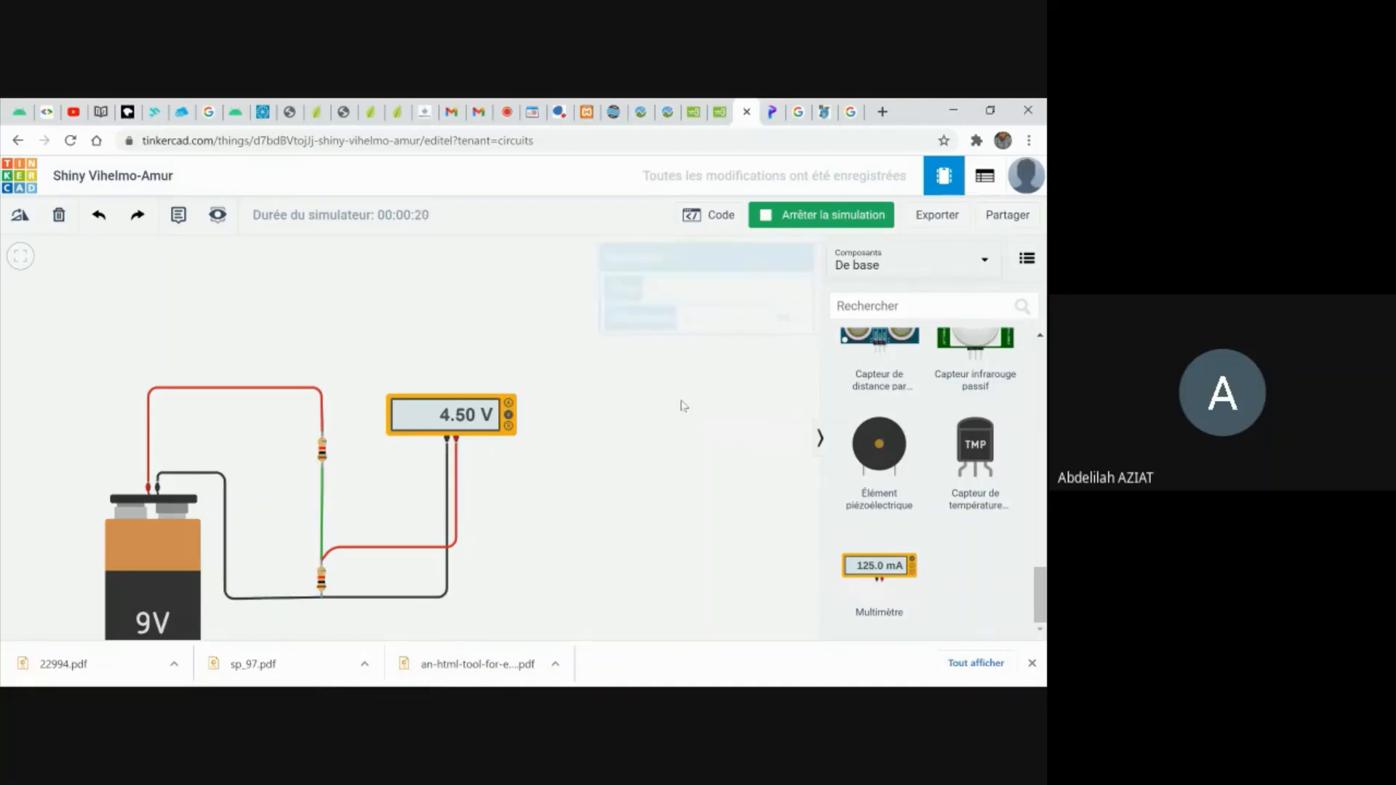
left_click(176, 545)
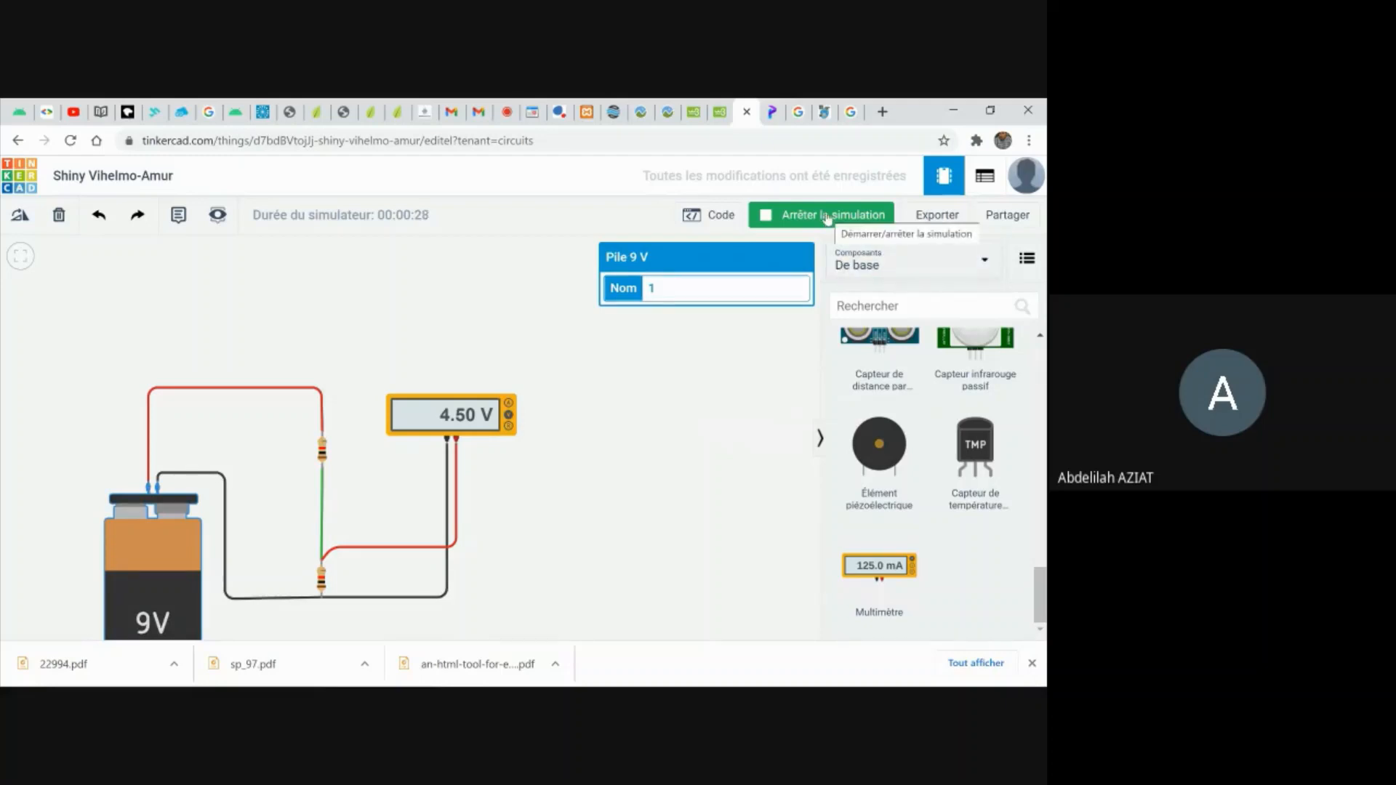
Consult the voltage divider formula on the poujouly.net page, and return to the Tinkercad circuit.
left_click(825, 112)
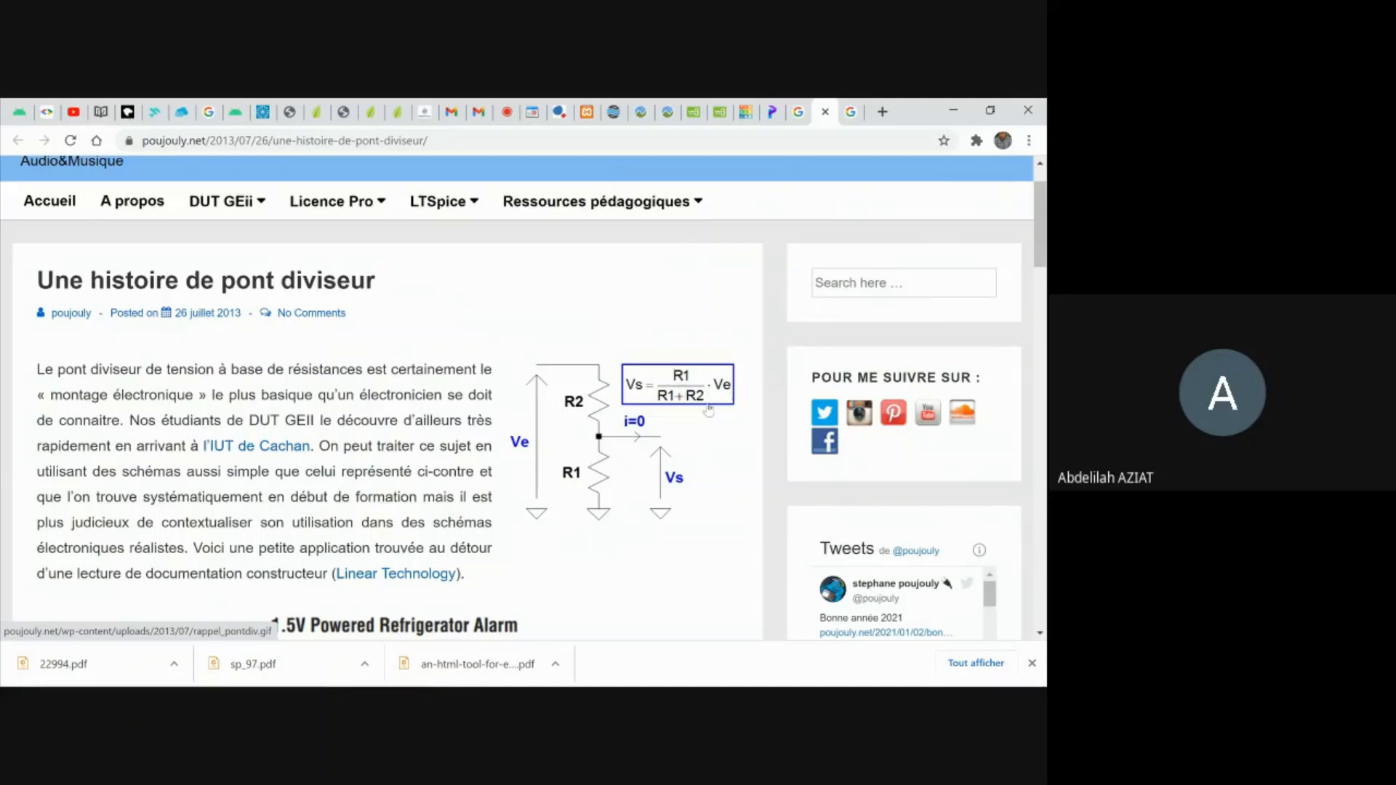
left_click(501, 117)
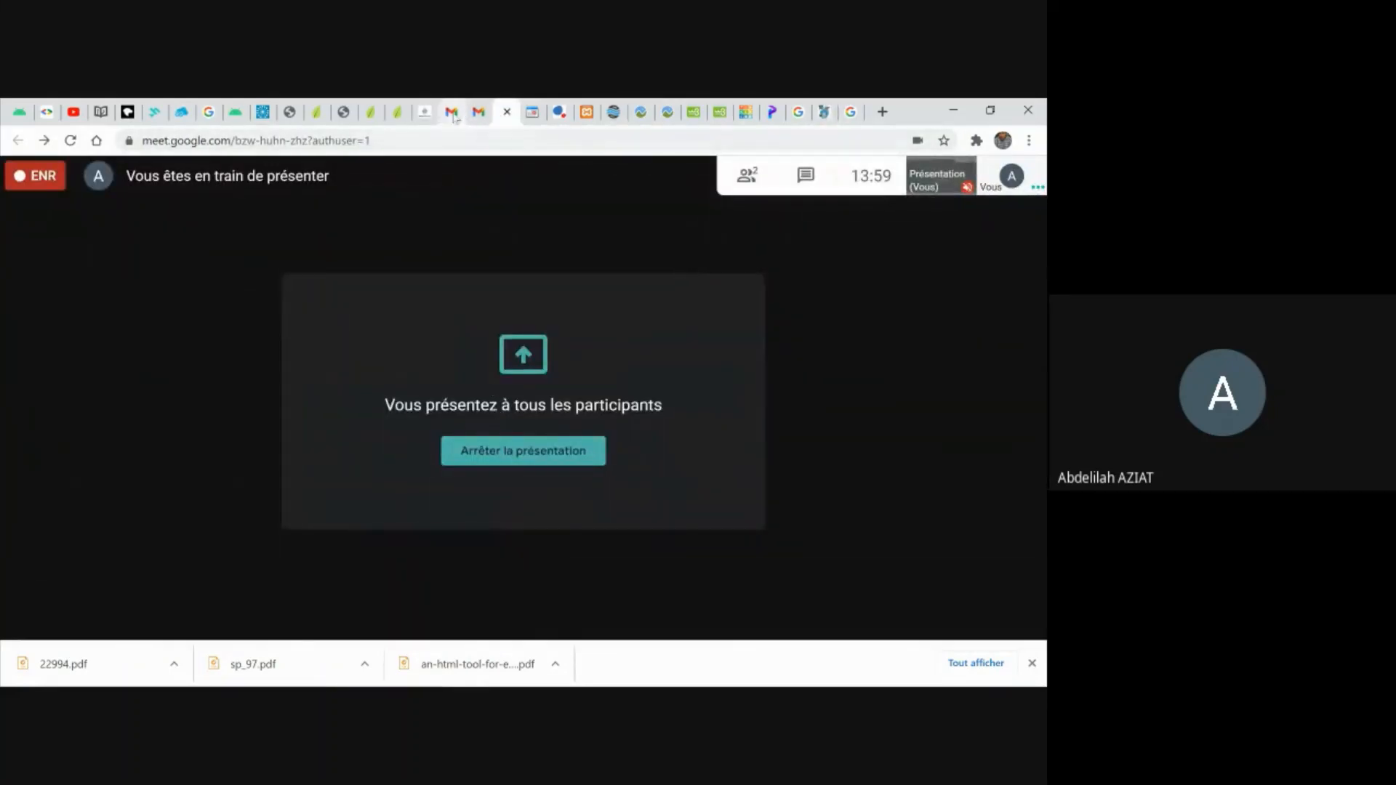
left_click(744, 115)
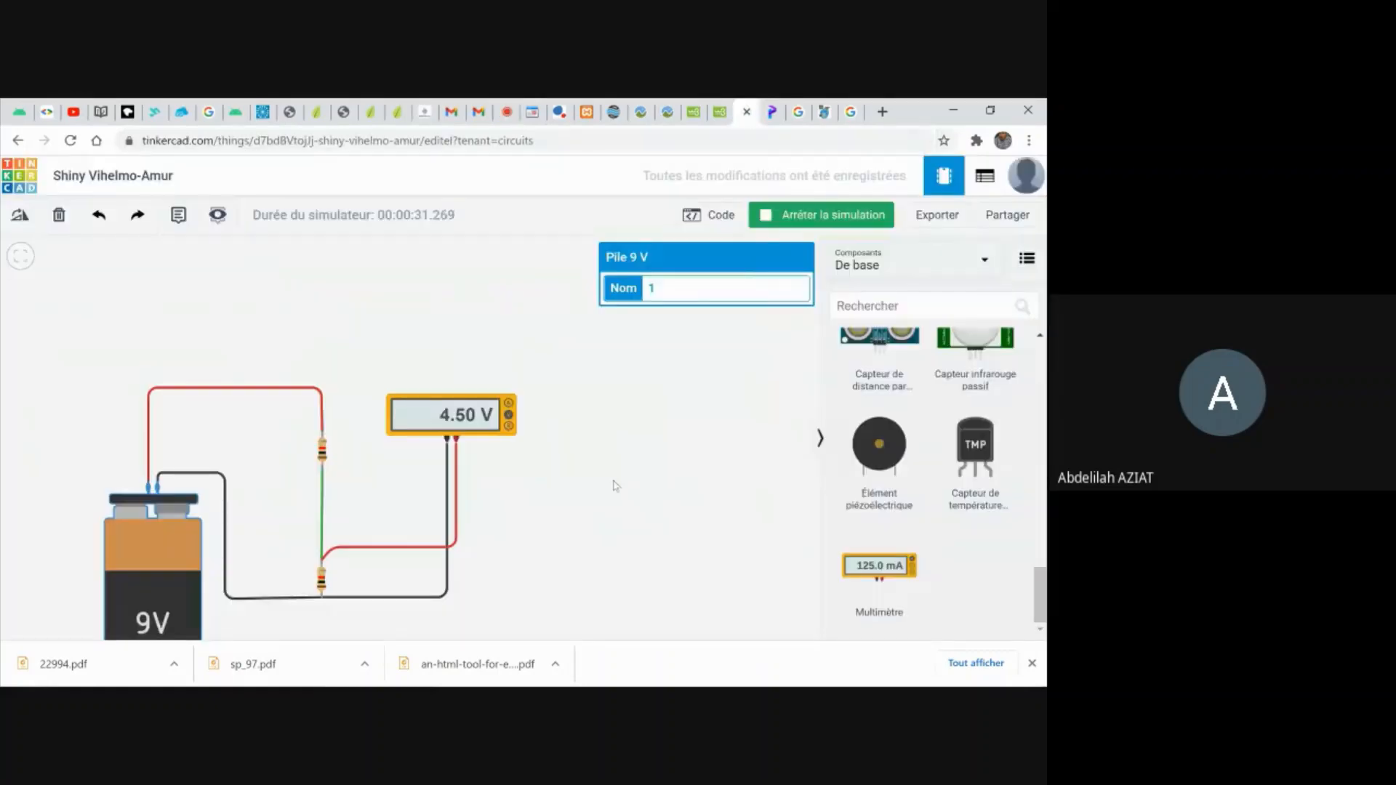